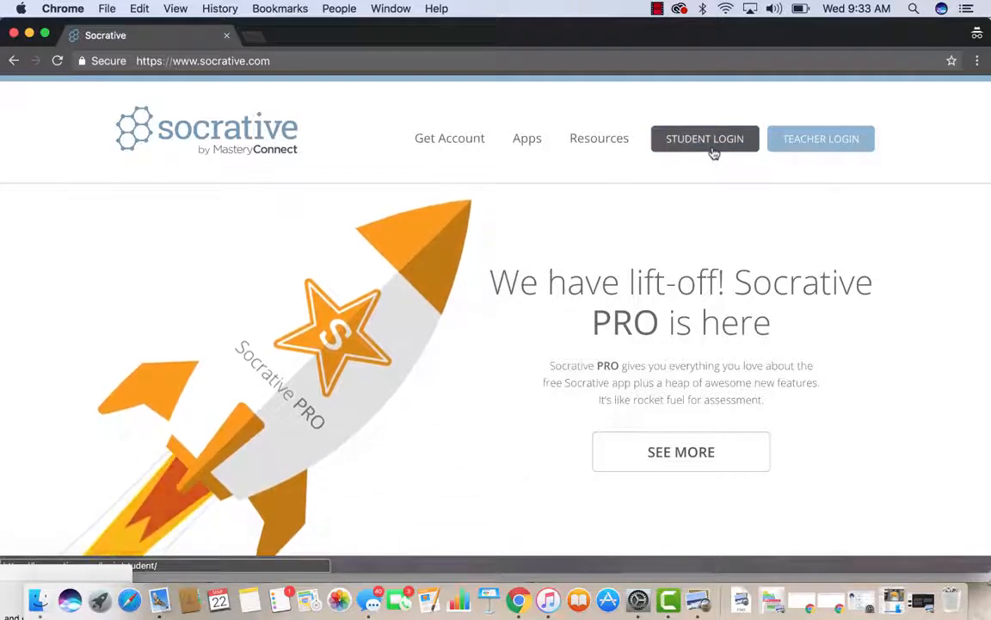
Step: Go from the Socrative homepage to the Teacher Login page
{"action": "left_click", "coordinate": [803, 147]}
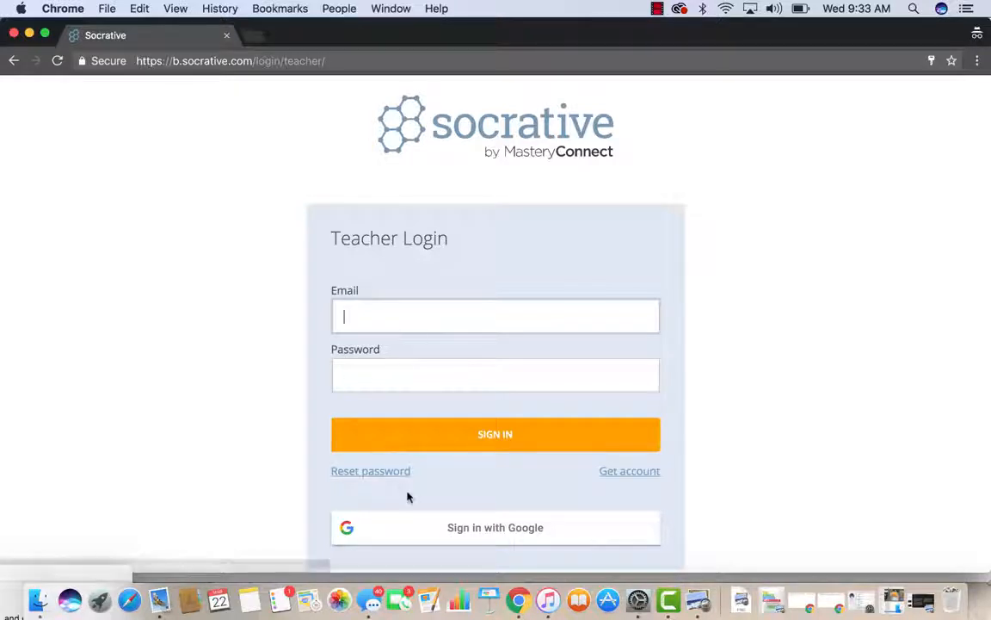
Step: Sign in with Google, then close the Google sign-in window to reach the Launch page
{"action": "left_click", "coordinate": [406, 535]}
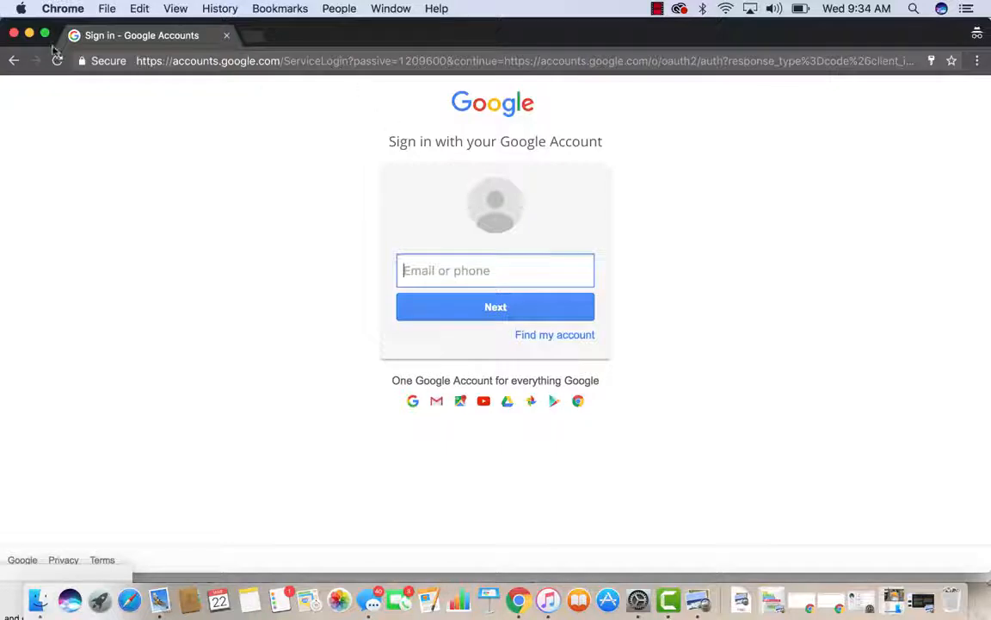
{"action": "left_click", "coordinate": [14, 36]}
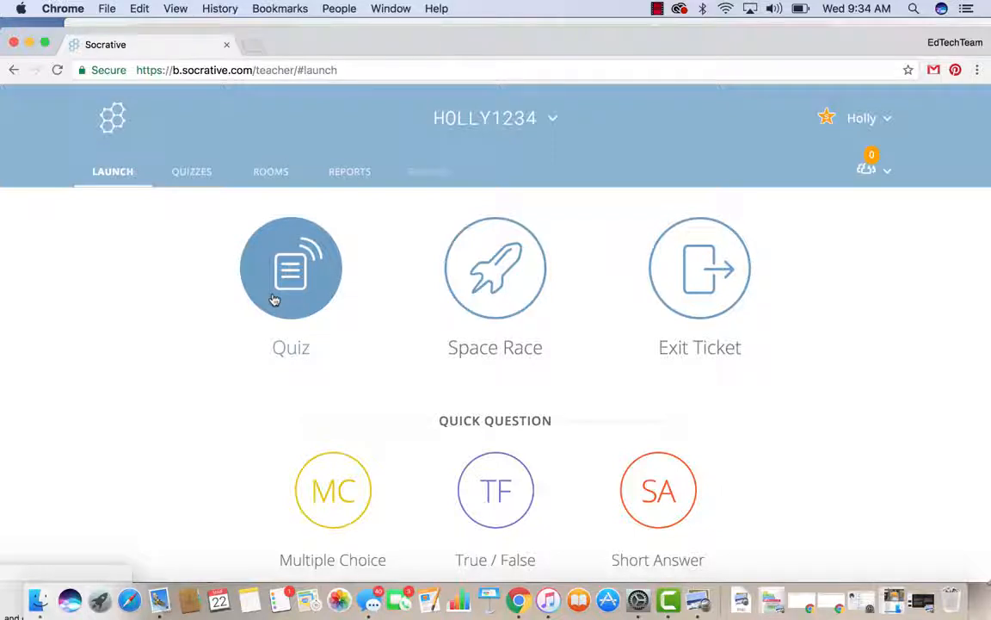
{"action": "left_click", "coordinate": [193, 173]}
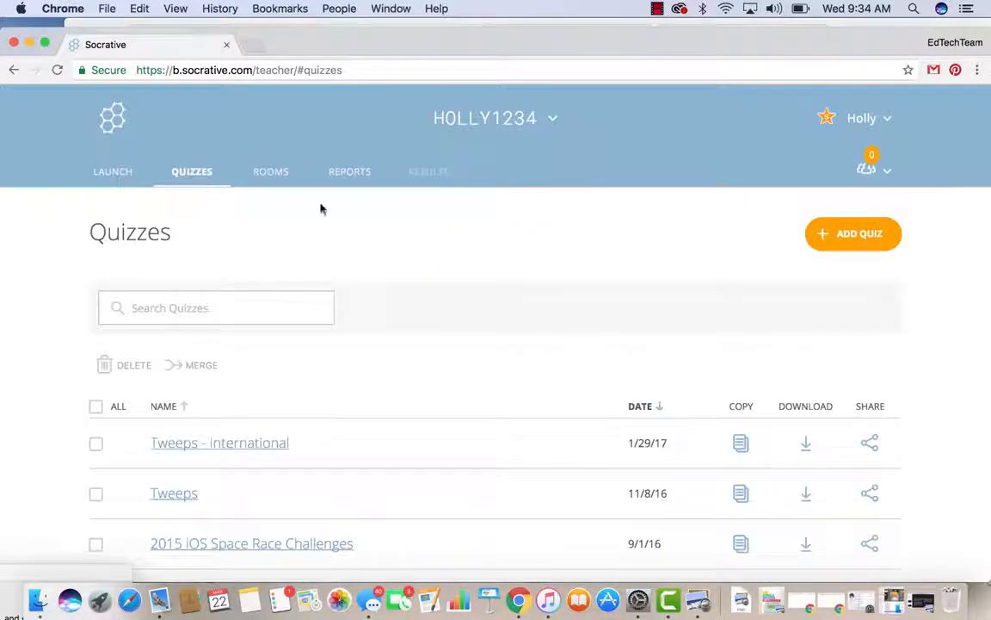
{"action": "left_click", "coordinate": [876, 241]}
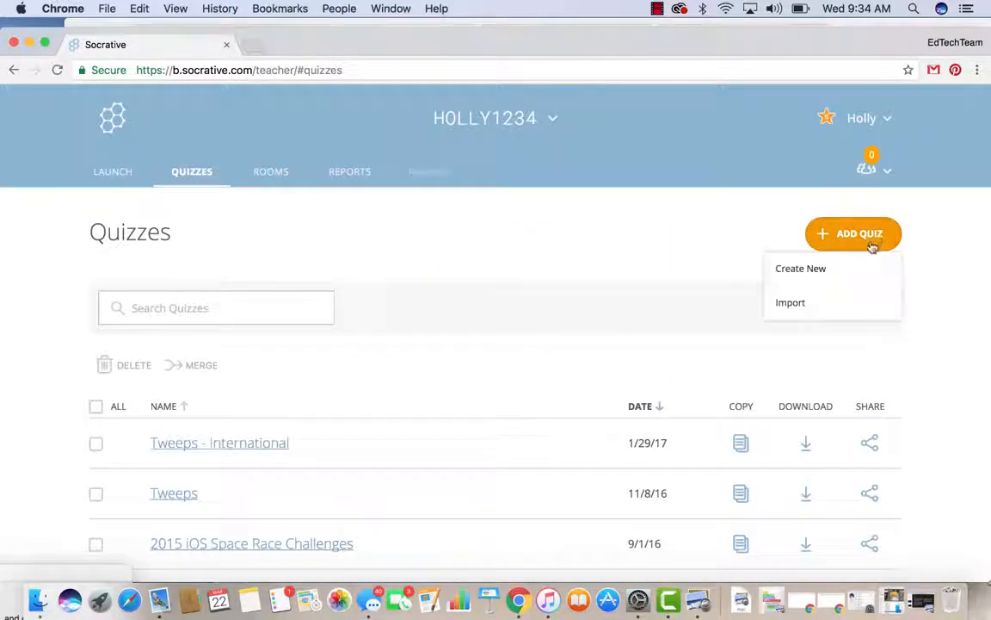
{"action": "left_click", "coordinate": [822, 273]}
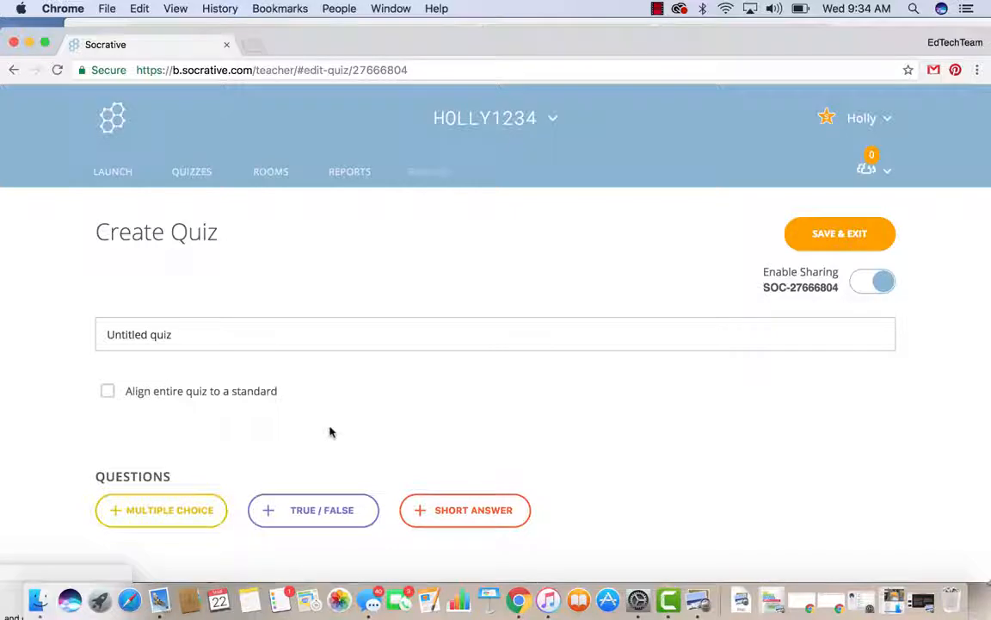
{"action": "left_click", "coordinate": [117, 174]}
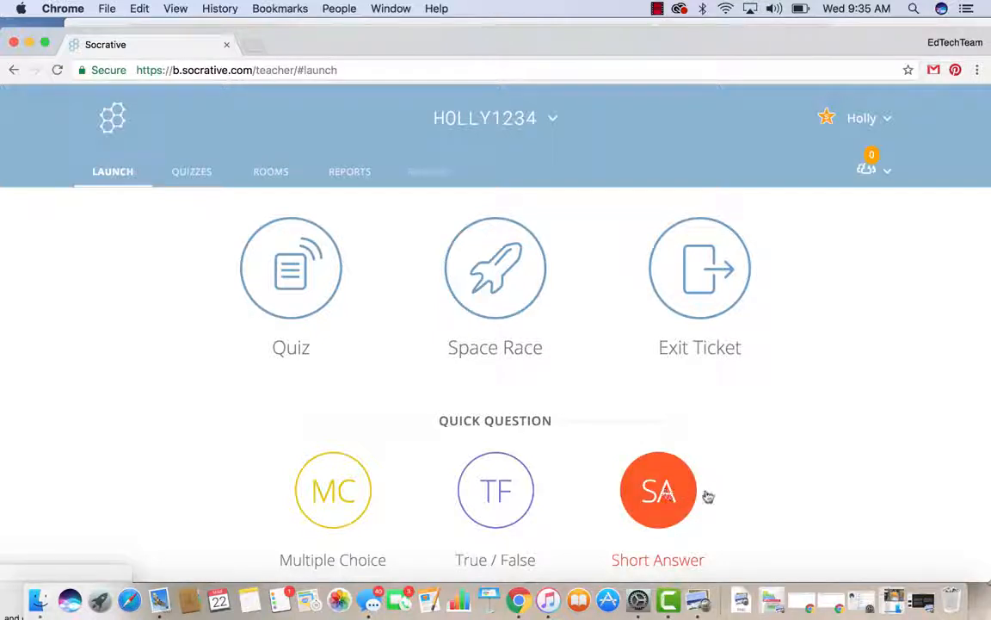
Step: Launch a Short Answer question 'What is the subplot of chapter7?' with student names required
{"action": "left_click", "coordinate": [658, 501]}
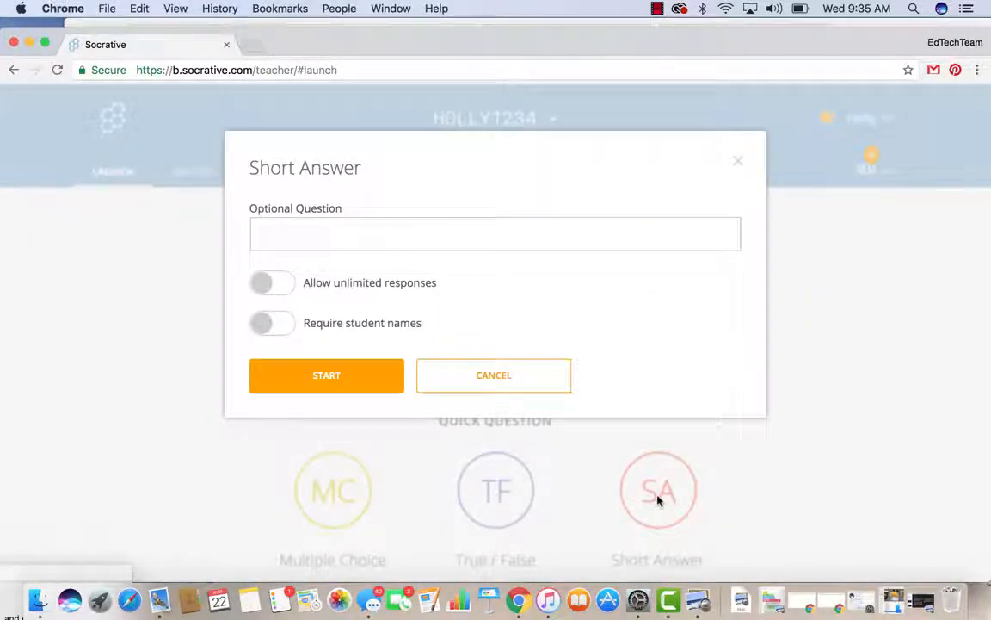
{"action": "left_click", "coordinate": [487, 235]}
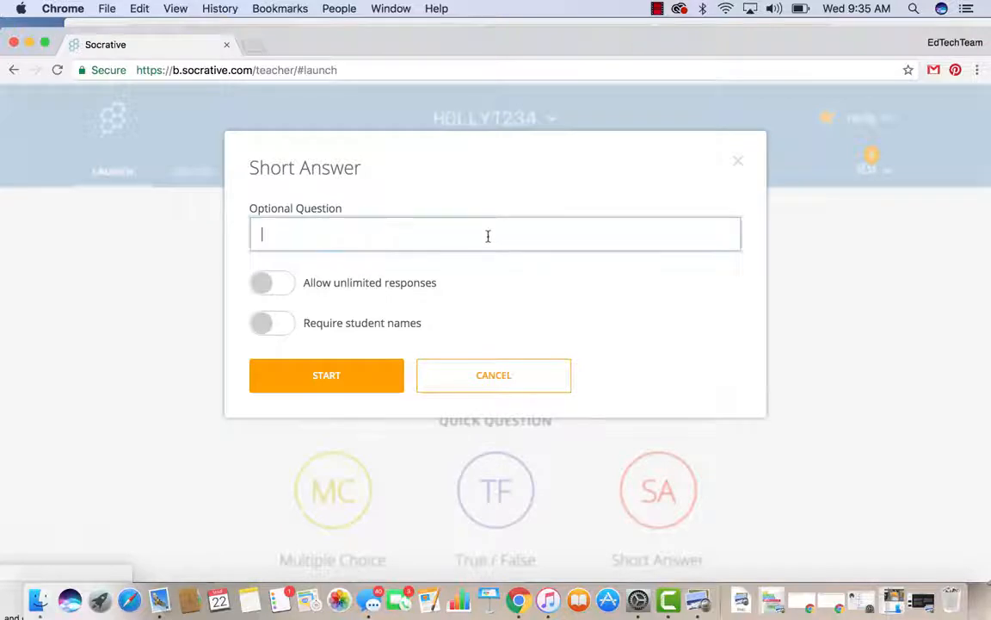
{"action": "type", "text": "What is the subplot of chatper"}
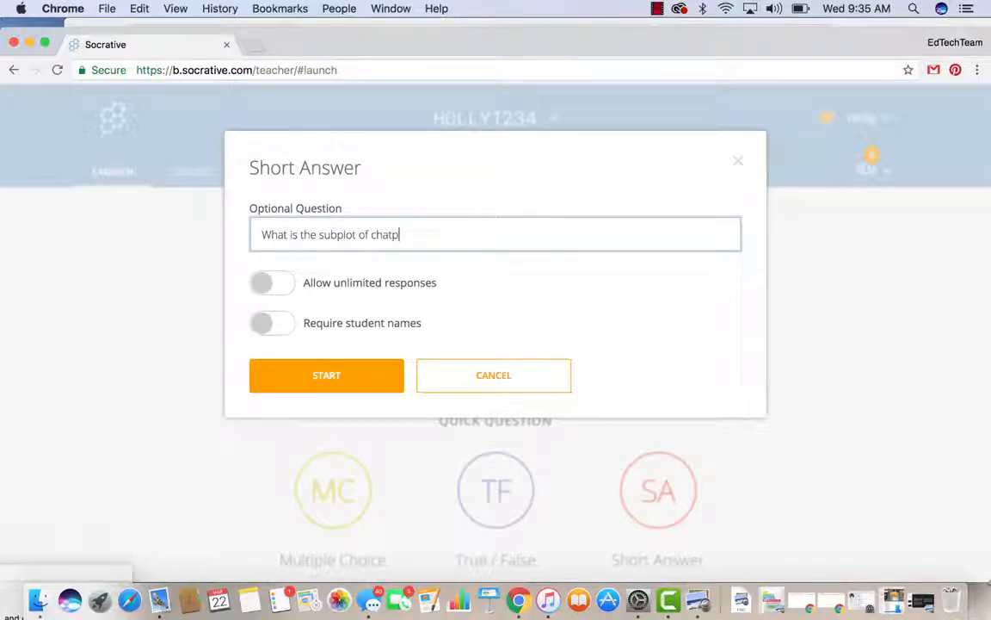
{"action": "key", "text": "BackSpace"}
{"action": "key", "text": "BackSpace"}
{"action": "key", "text": "BackSpace"}
{"action": "key", "text": "BackSpace"}
{"action": "type", "text": "pter"}
{"action": "left_click", "coordinate": [266, 324]}
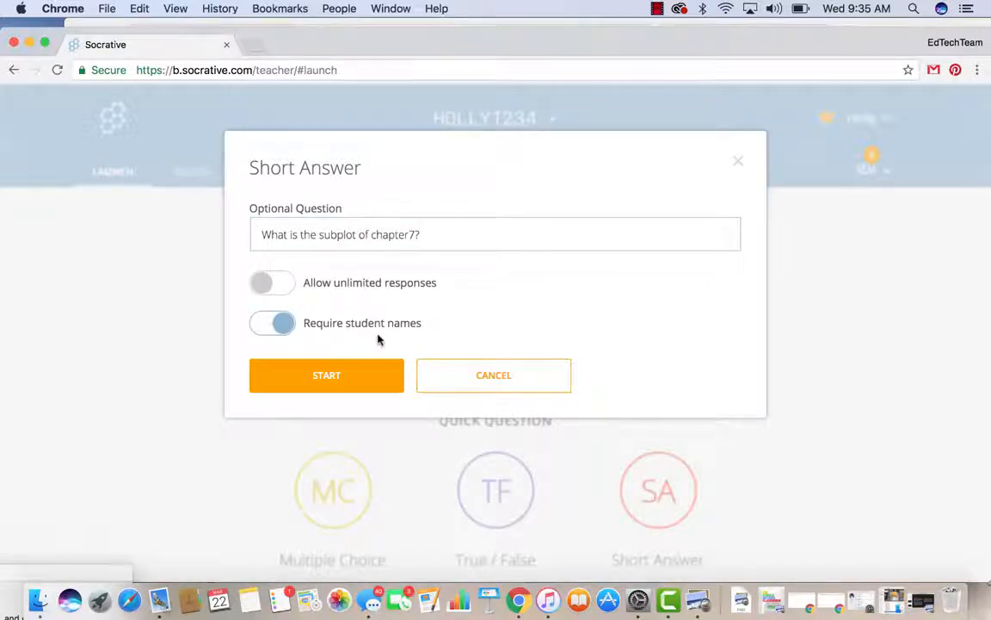
{"action": "left_click", "coordinate": [349, 378]}
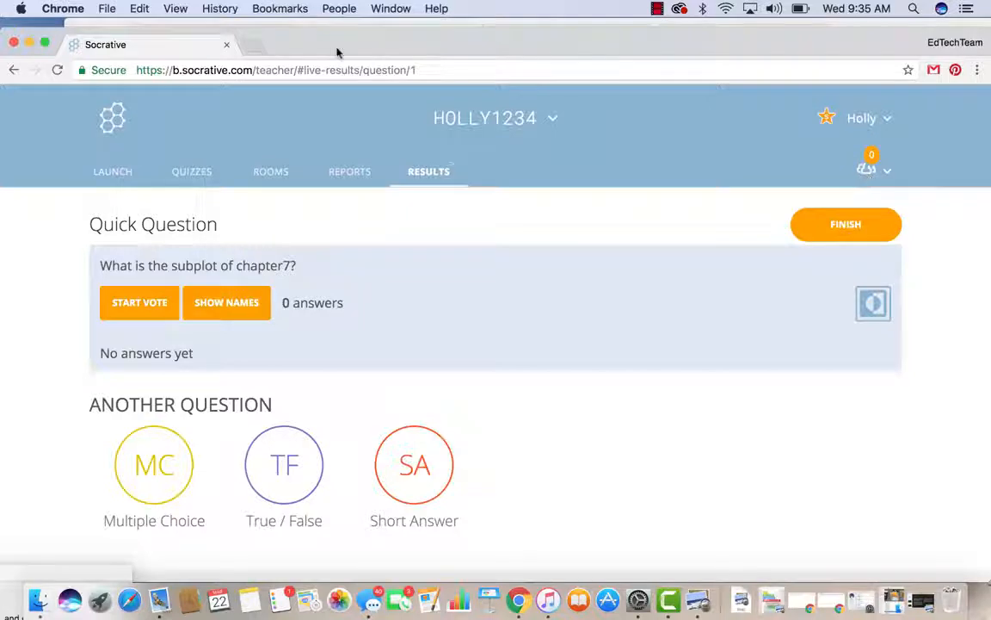
Step: In a new tab, reach Socrative's Student Login and enter the teacher's room name
{"action": "left_click", "coordinate": [255, 47]}
{"action": "type", "text": "soc"}
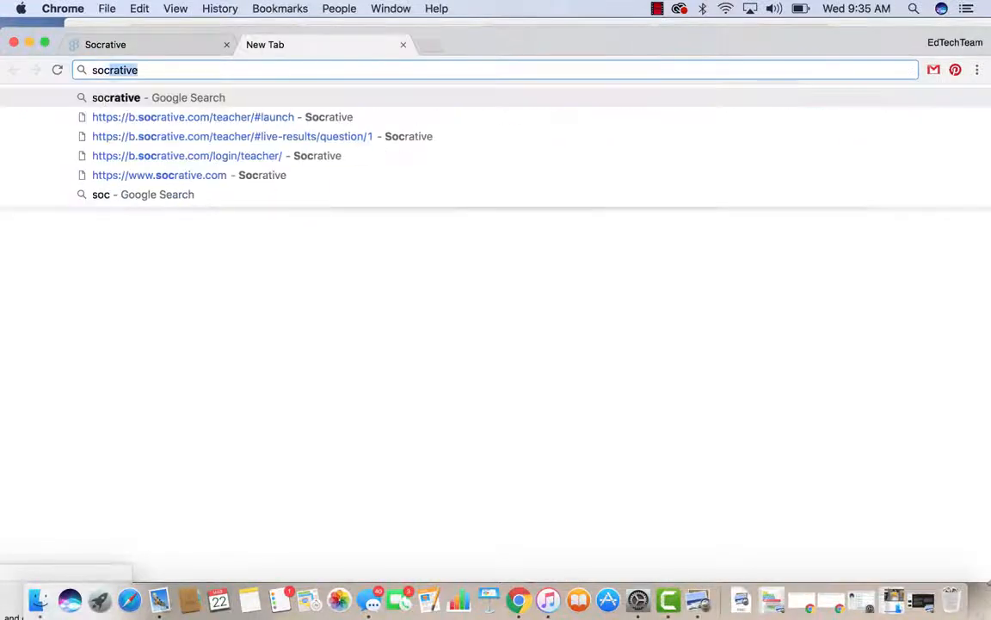
{"action": "key", "text": "Return"}
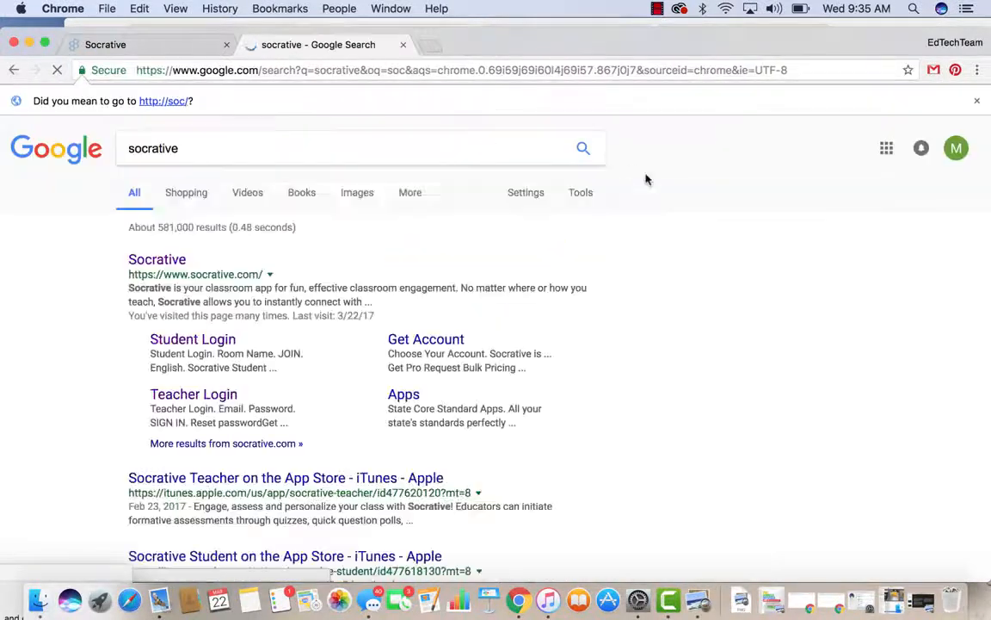
{"action": "left_click", "coordinate": [165, 259]}
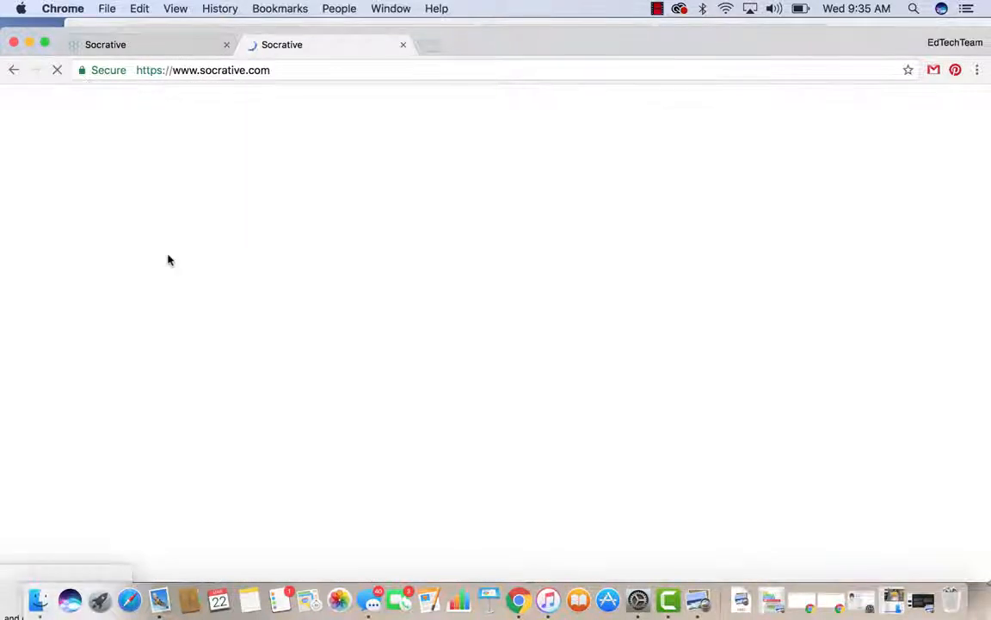
{"action": "left_click", "coordinate": [709, 149]}
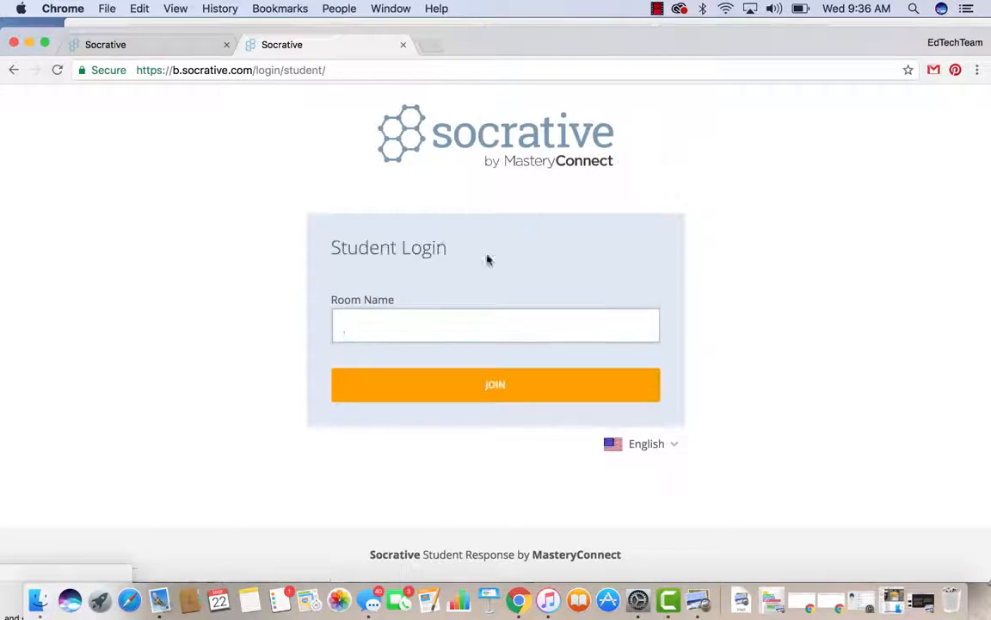
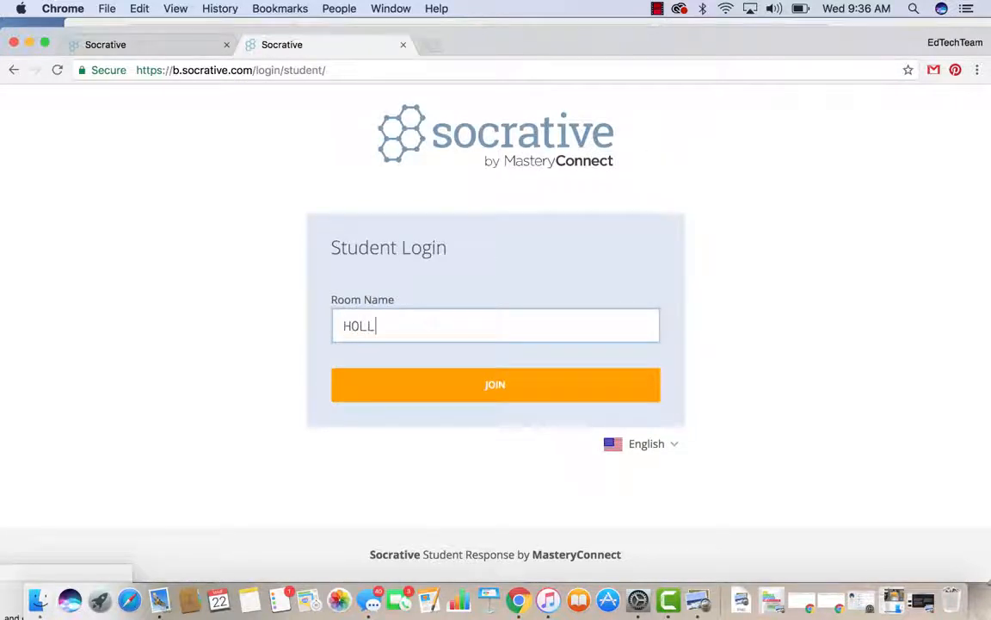
Step: Join the teacher's room as a student, entering a student name
{"action": "left_click", "coordinate": [178, 50]}
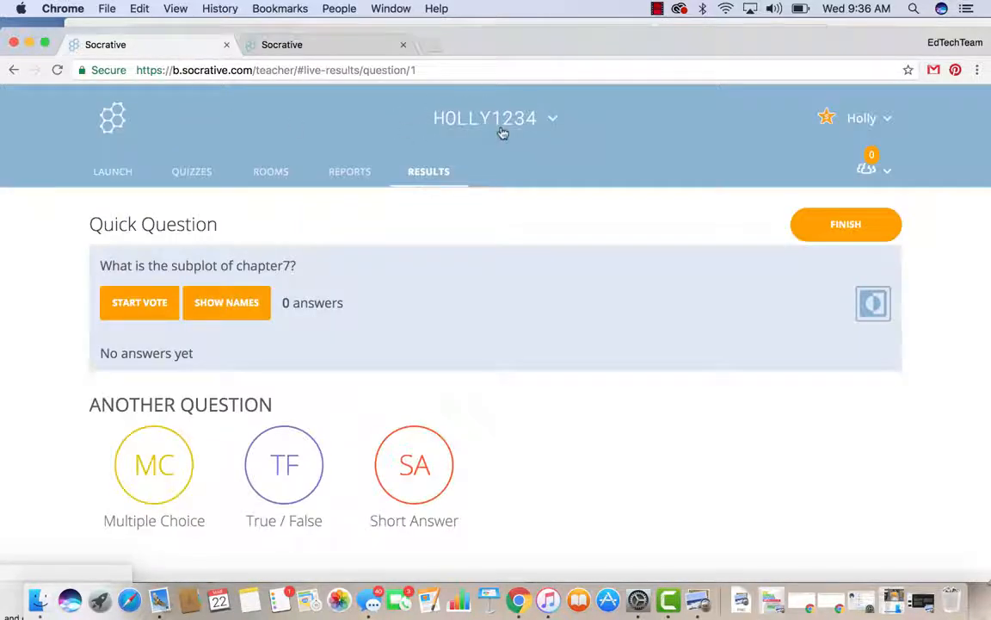
{"action": "left_click", "coordinate": [335, 47]}
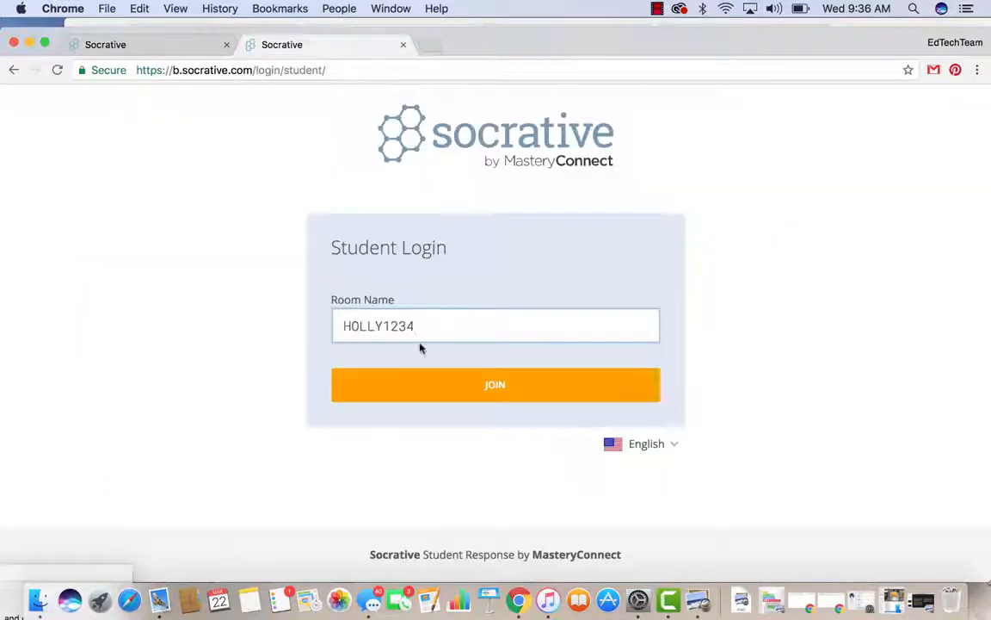
{"action": "left_click", "coordinate": [421, 383]}
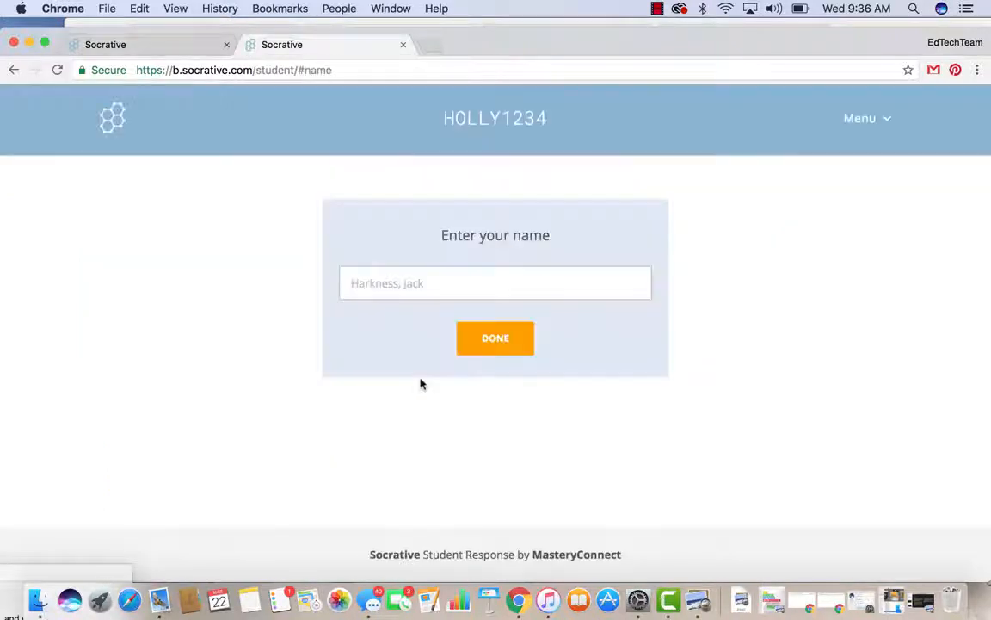
{"action": "left_click", "coordinate": [399, 283]}
{"action": "type", "text": "Holly"}
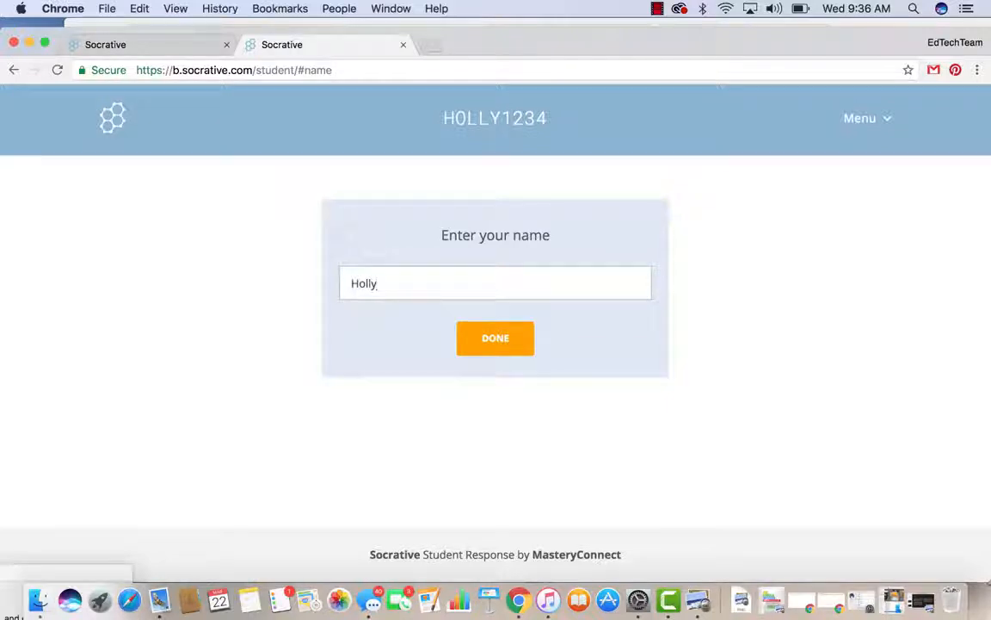
{"action": "left_click", "coordinate": [507, 340]}
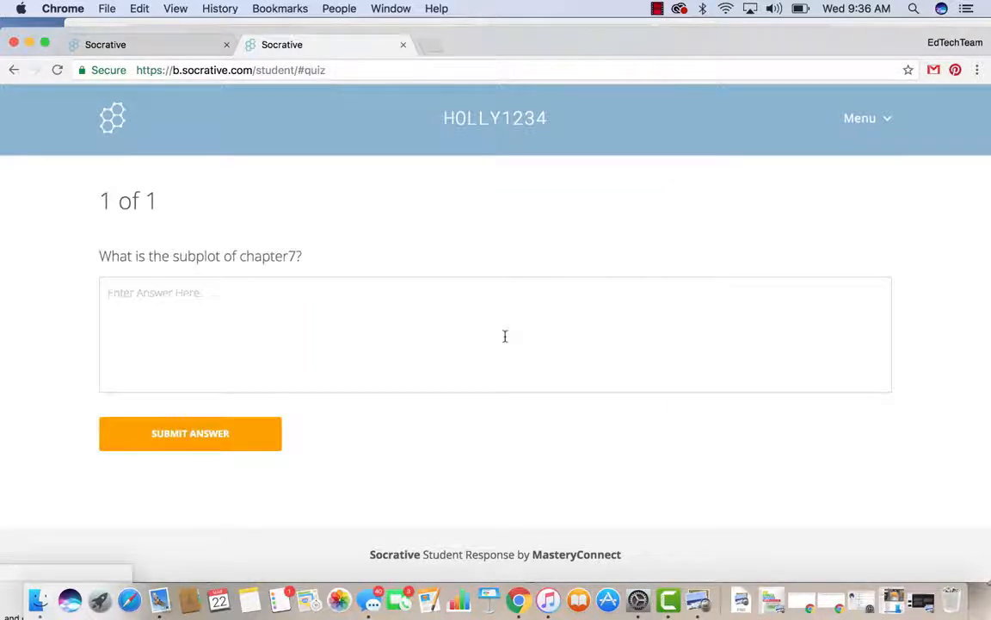
Step: Submit the answer 'This is where Toby learns that he may actually die.'
{"action": "left_click", "coordinate": [154, 293]}
{"action": "type", "text": "This is "}
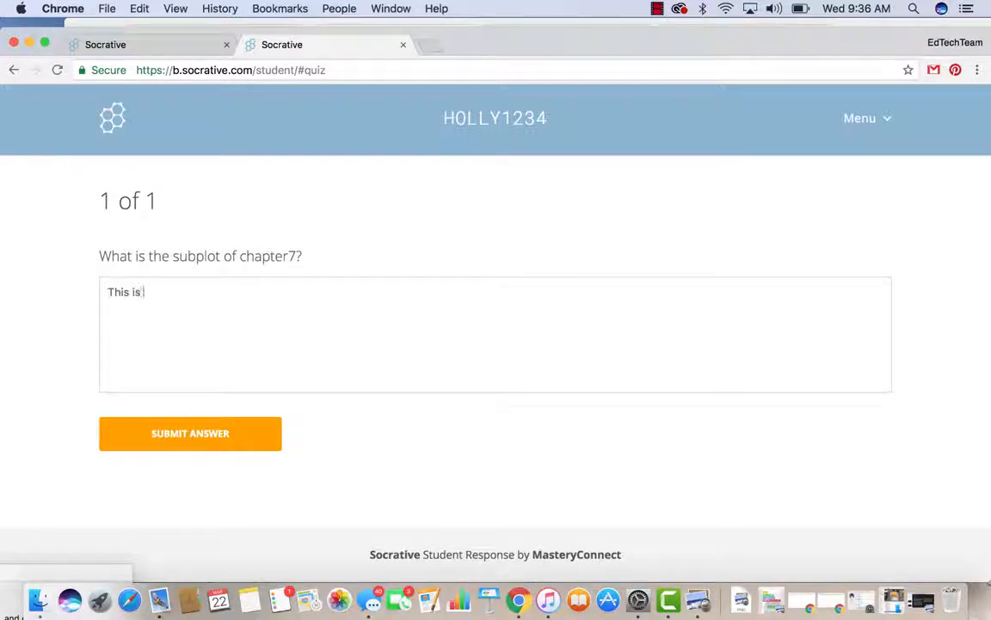
{"action": "type", "text": "where Toby "}
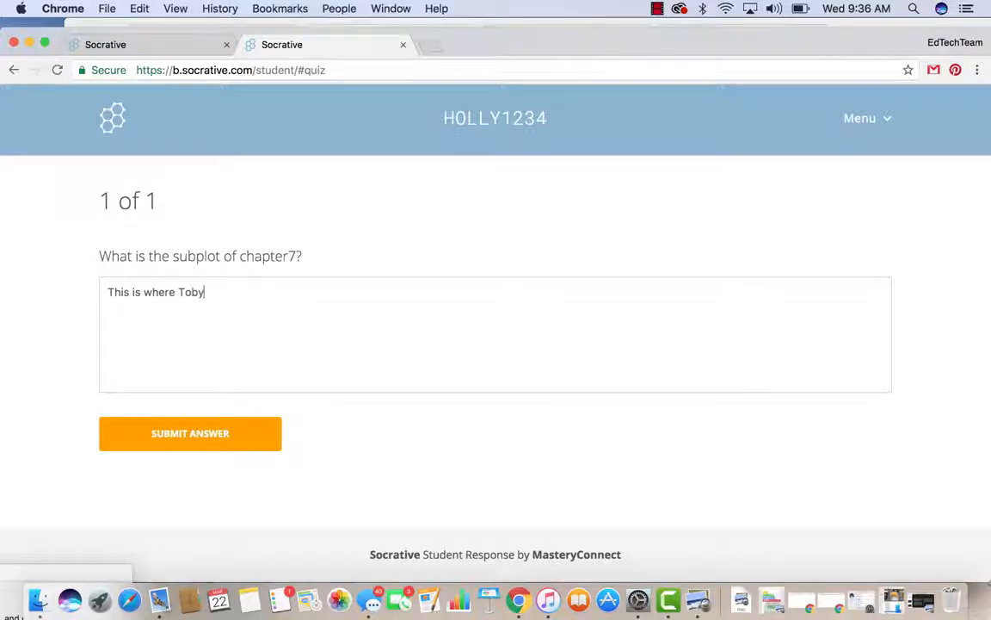
{"action": "type", "text": "learns that h"}
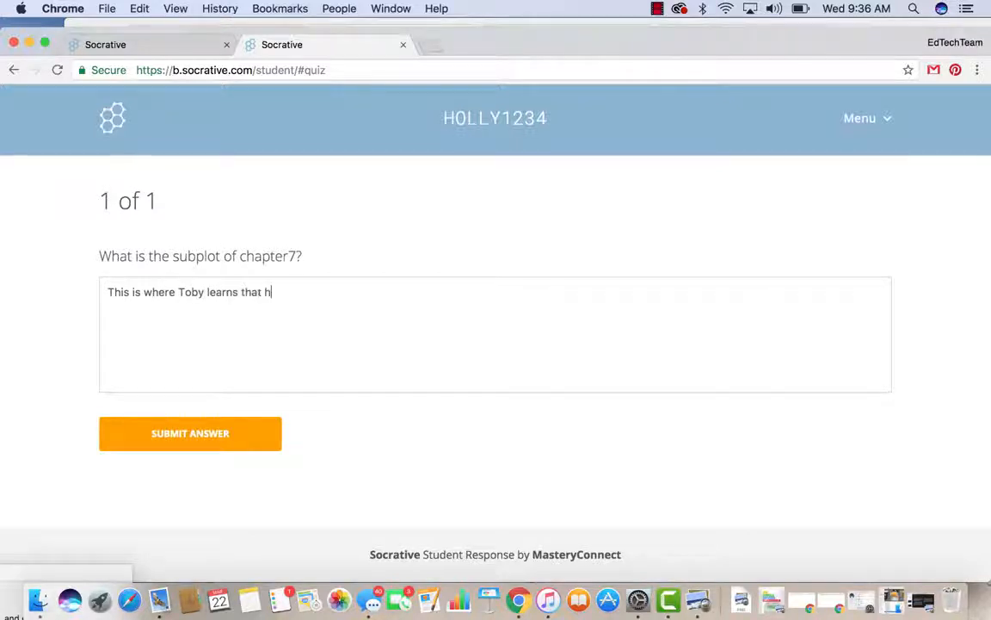
{"action": "type", "text": "e may actual"}
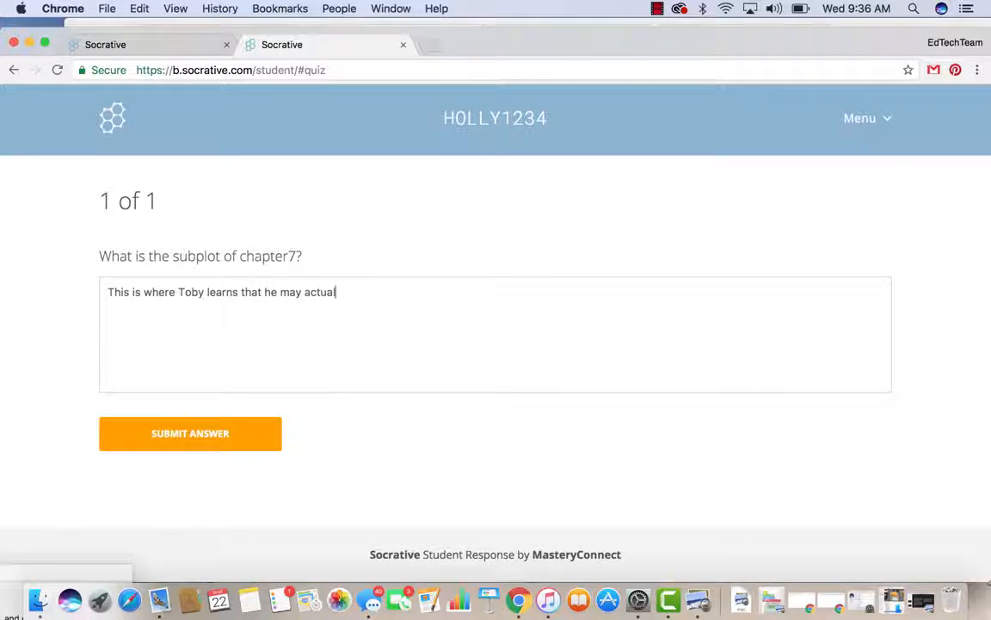
{"action": "type", "text": "ly die."}
{"action": "left_click", "coordinate": [168, 431]}
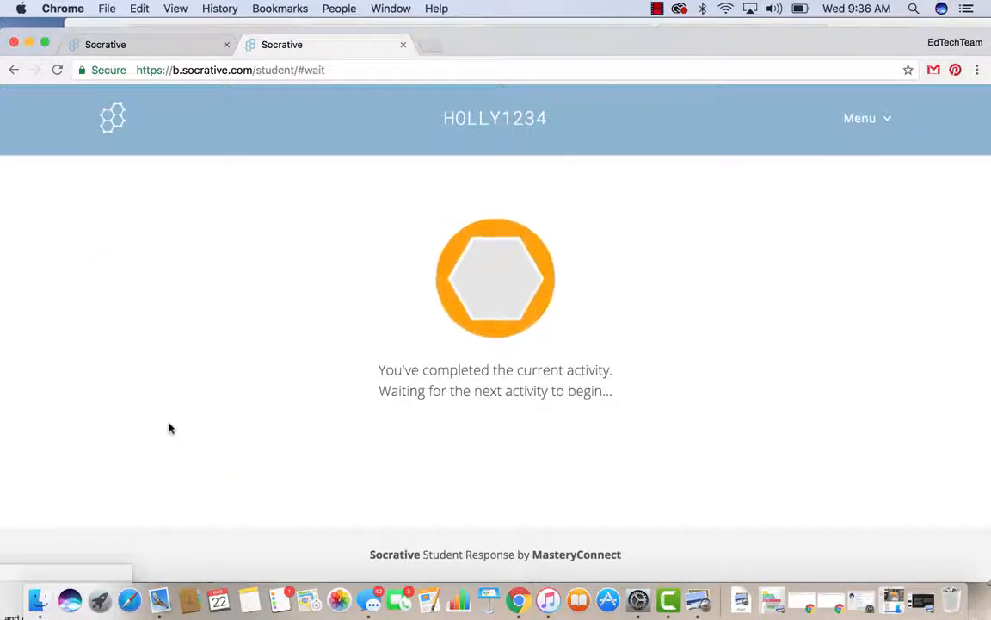
Step: On the teacher's live results, show and then hide the student name on the answer
{"action": "left_click", "coordinate": [159, 48]}
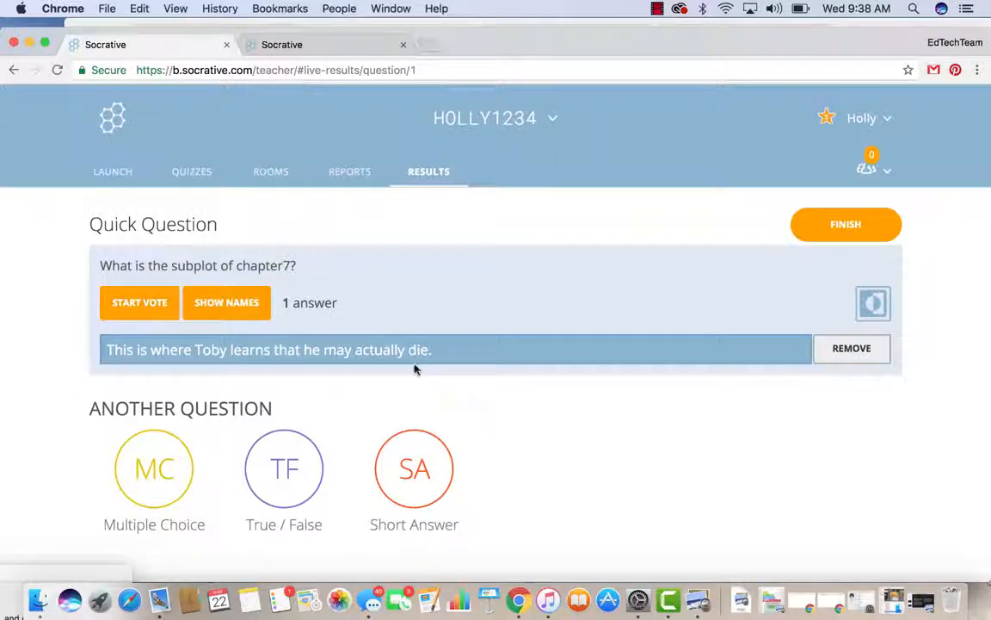
{"action": "left_click", "coordinate": [207, 311]}
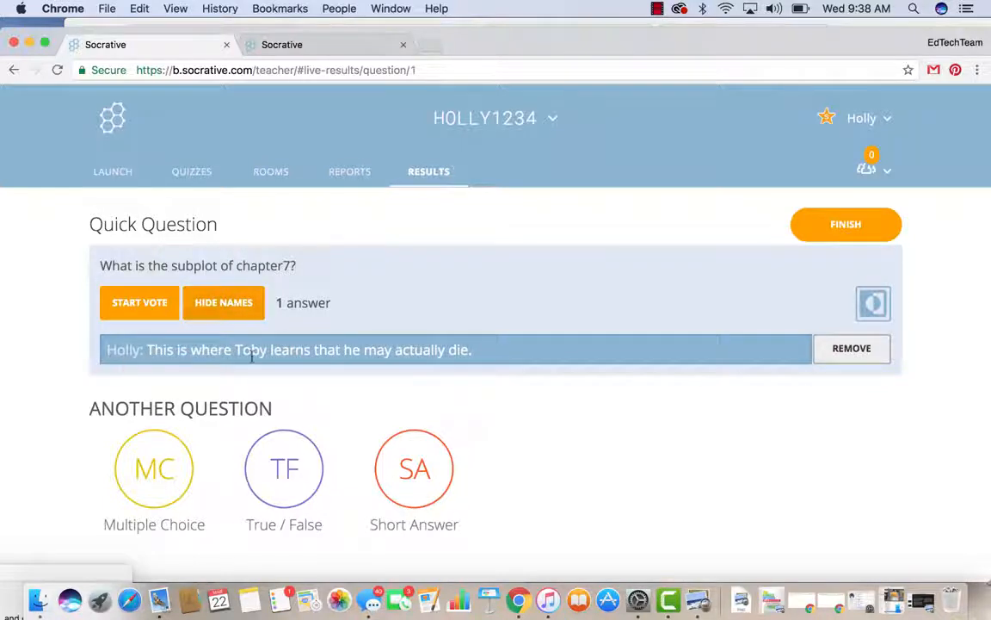
{"action": "left_click", "coordinate": [225, 305]}
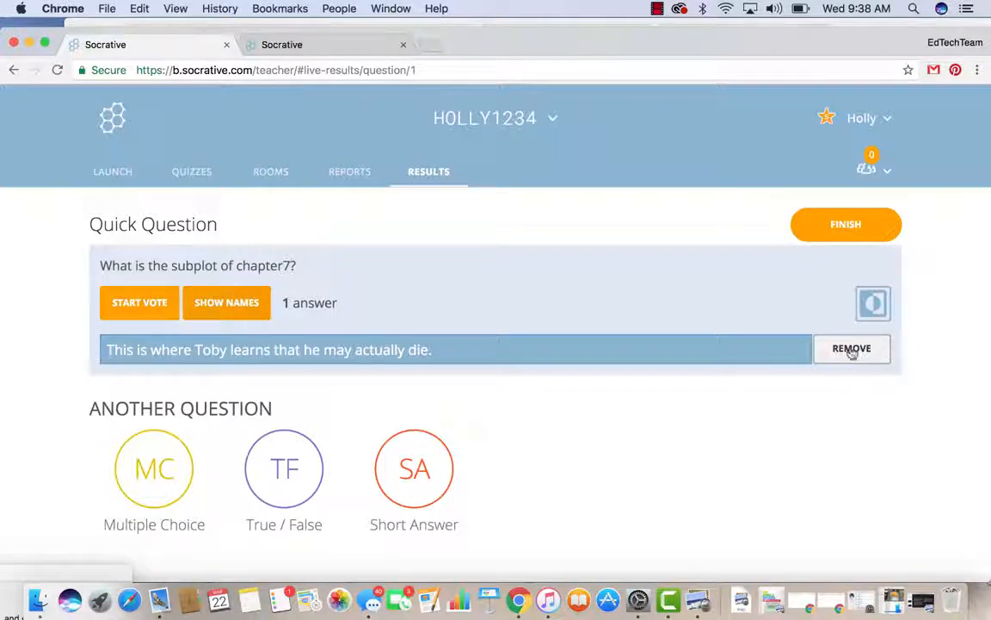
Step: In another new tab, go to Socrative's Student Login and join the teacher's room
{"action": "left_click", "coordinate": [431, 47]}
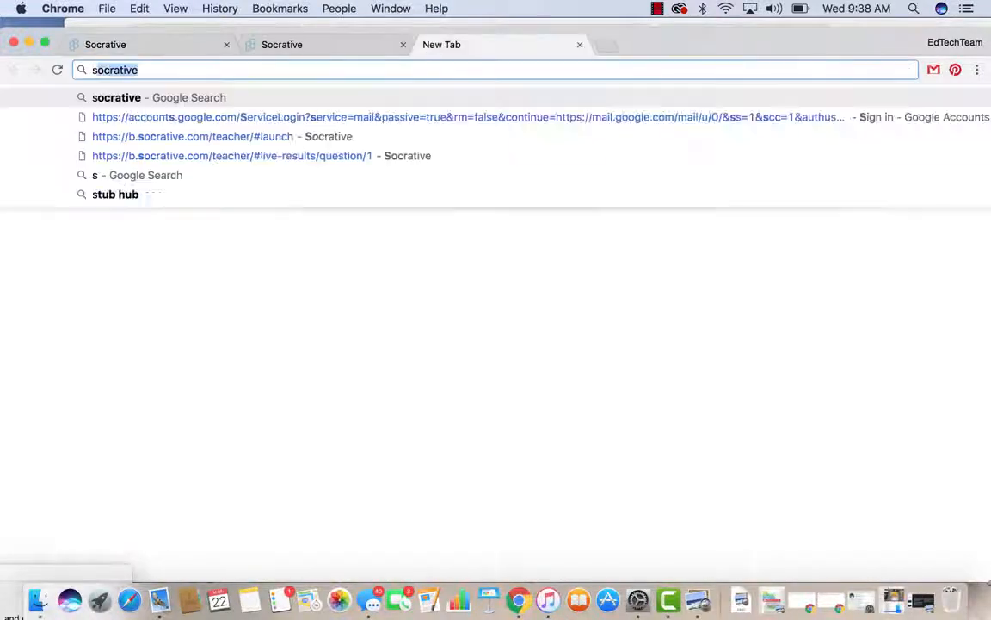
{"action": "type", "text": "soc"}
{"action": "key", "text": "Return"}
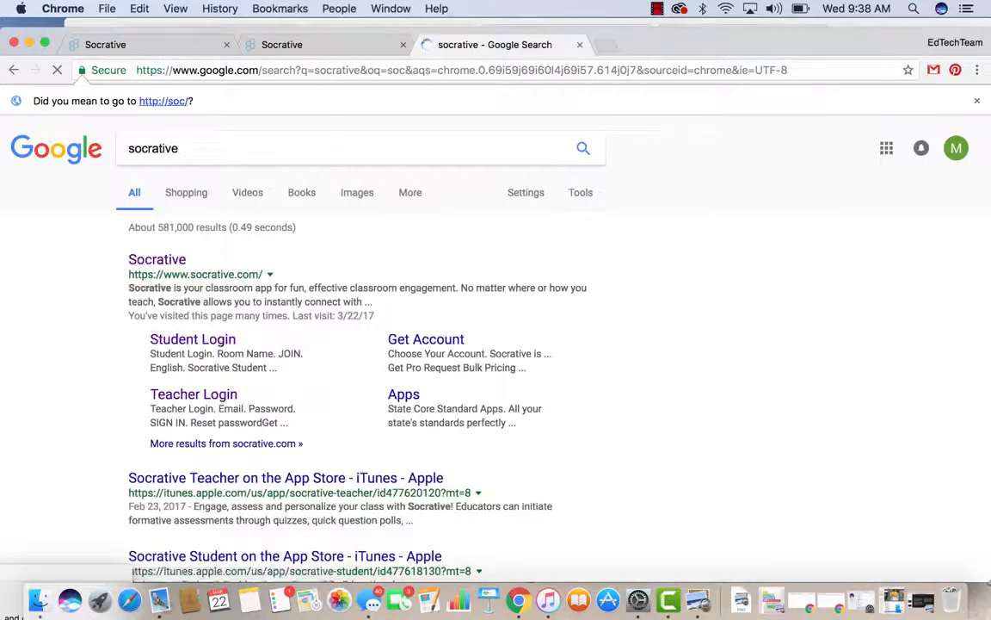
{"action": "left_click", "coordinate": [142, 259]}
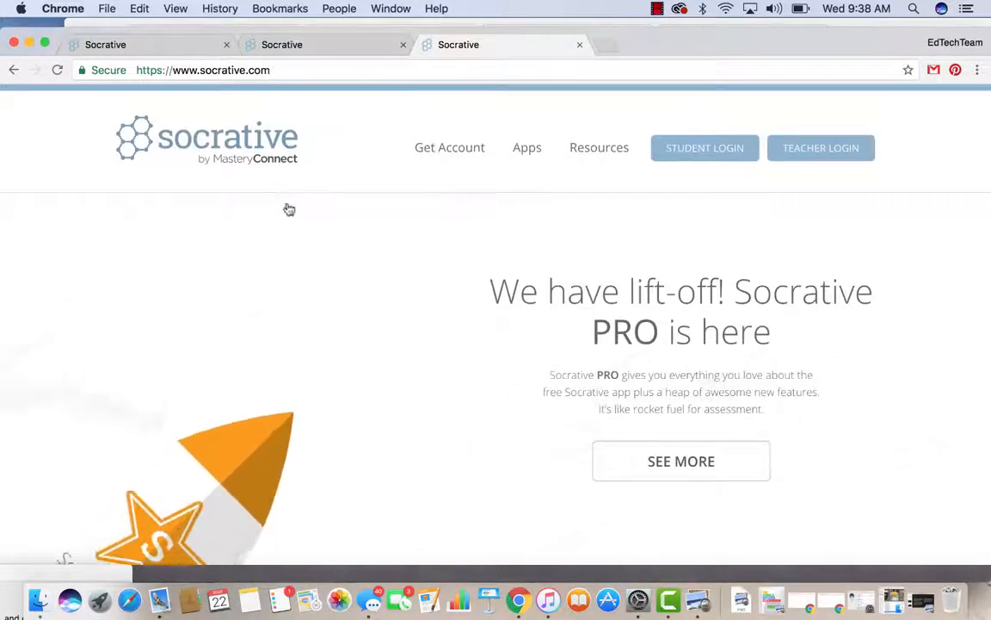
{"action": "left_click", "coordinate": [712, 148]}
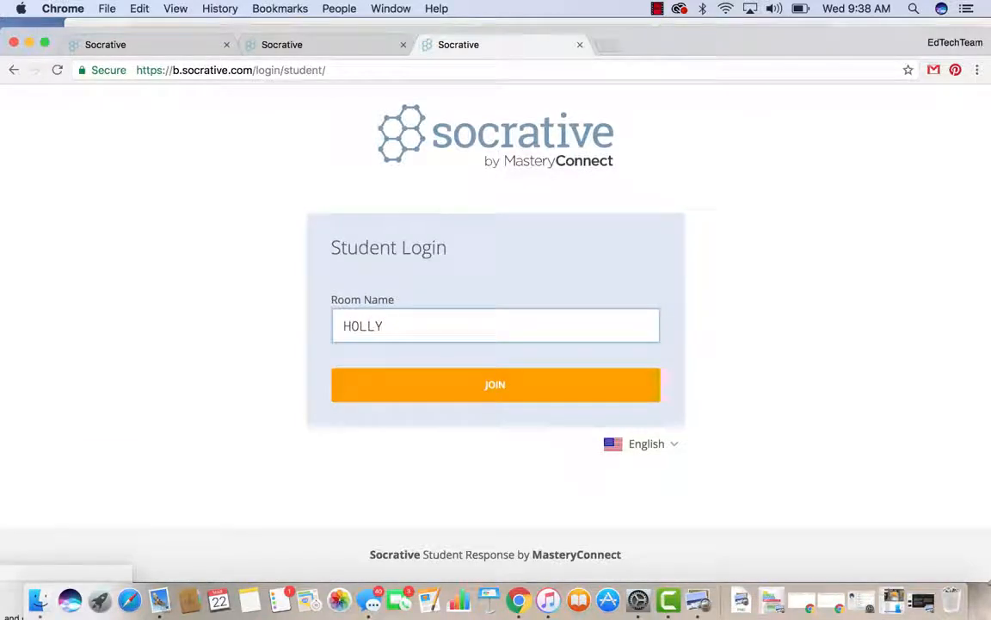
{"action": "left_click", "coordinate": [433, 389]}
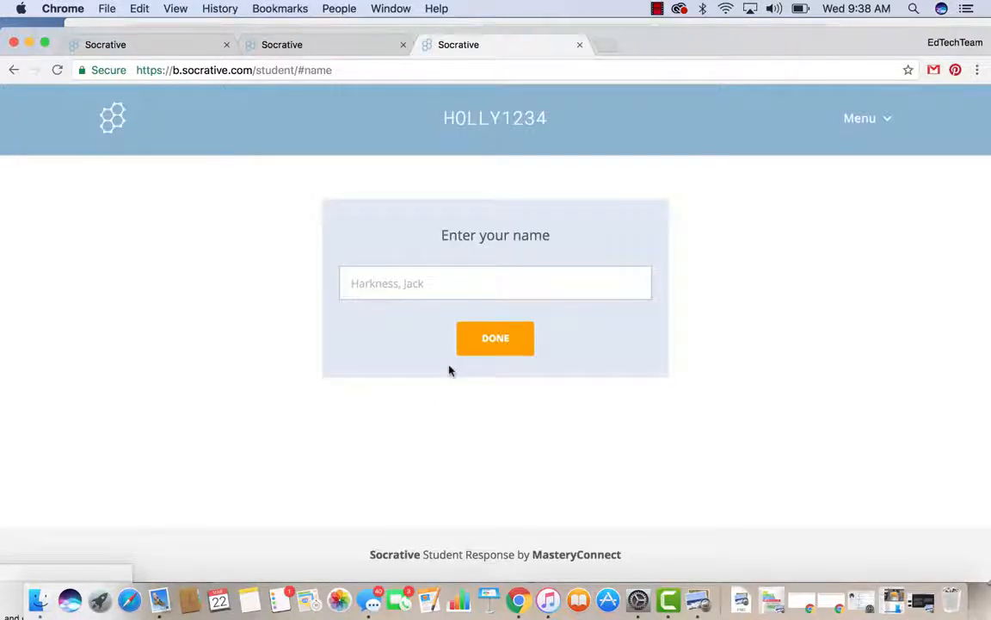
Step: As a second named student, submit 'This is where Toby learns he will live' and check results
{"action": "left_click", "coordinate": [438, 288]}
{"action": "type", "text": "Clark"}
{"action": "left_click", "coordinate": [456, 343]}
{"action": "type", "text": "This is w"}
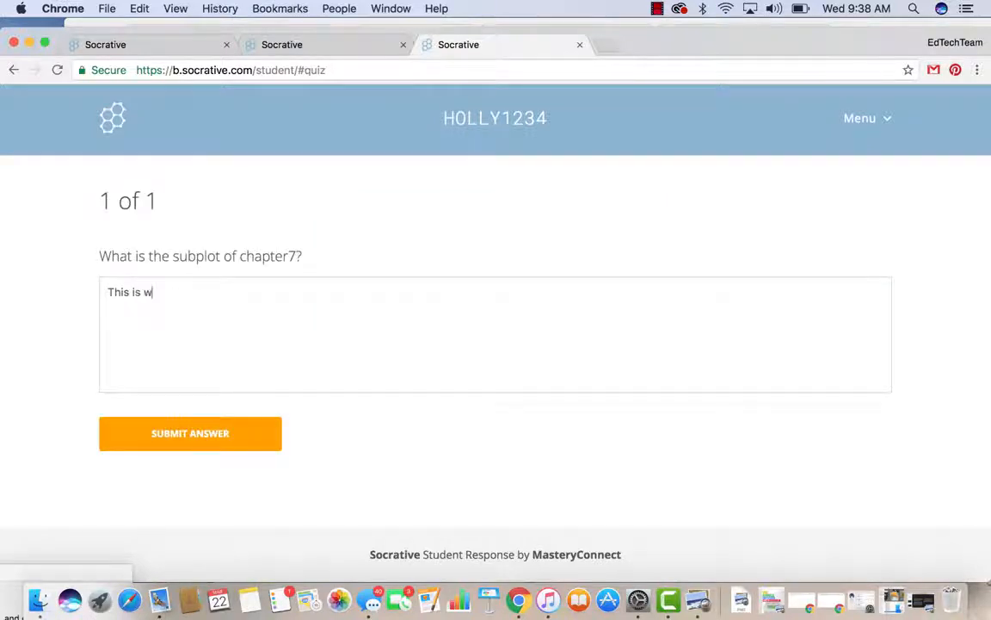
{"action": "type", "text": "here Toby learns he will live."}
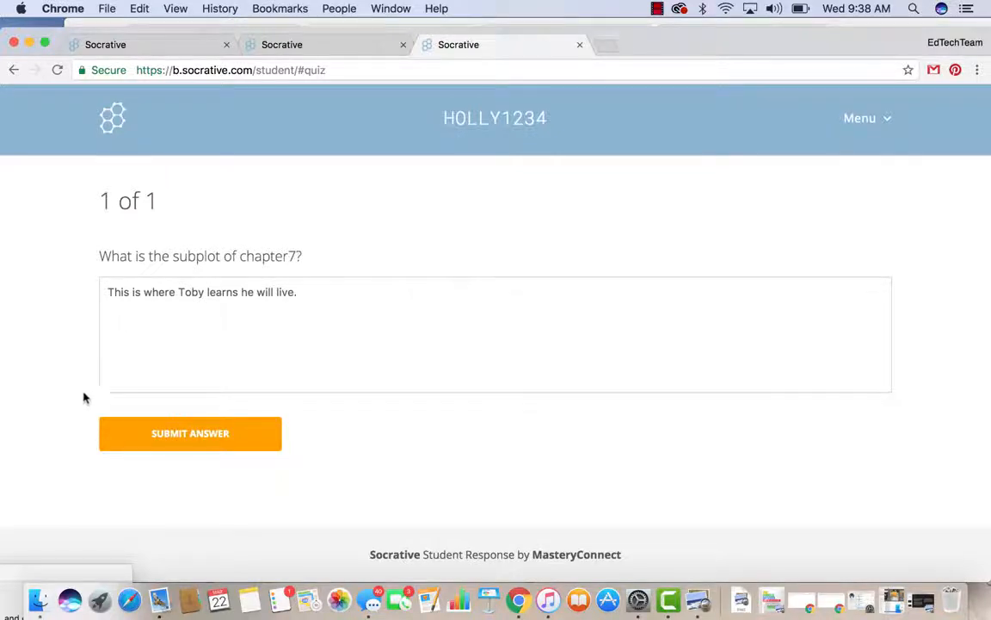
{"action": "left_click", "coordinate": [118, 430]}
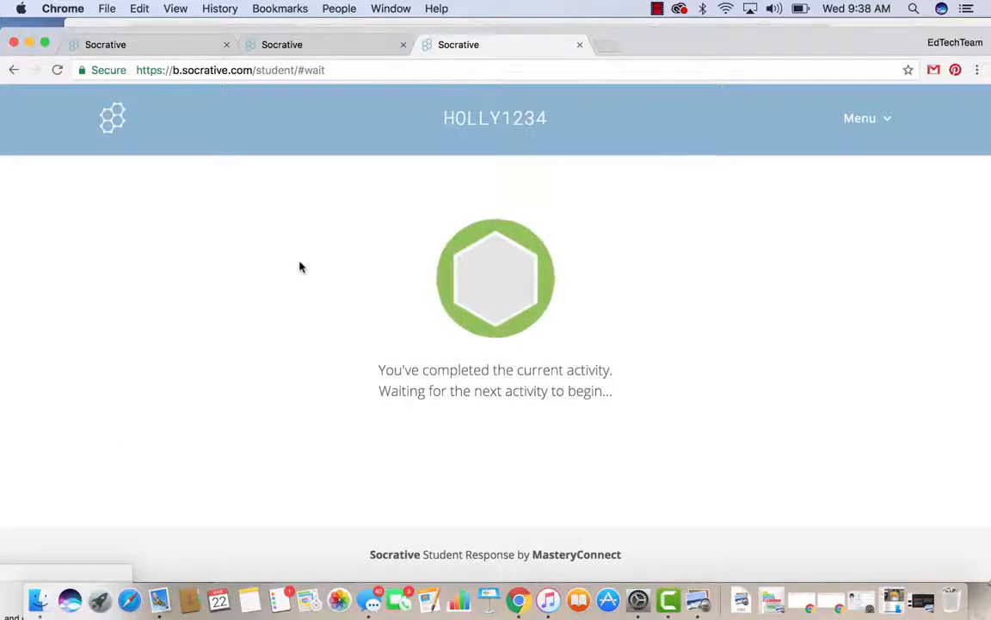
{"action": "left_click", "coordinate": [171, 44]}
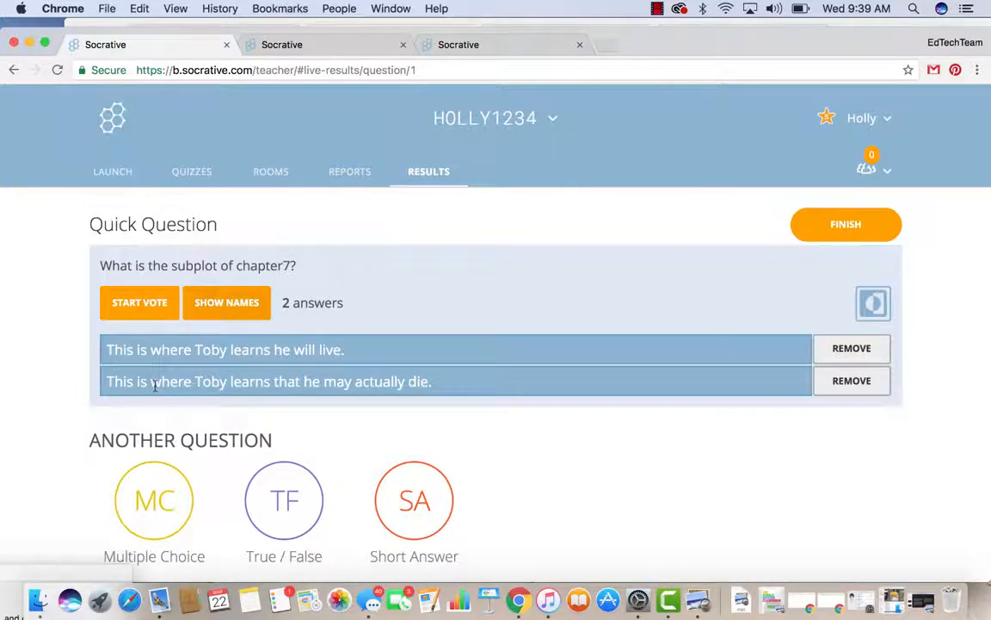
Step: Start and confirm a vote on the two submitted answers
{"action": "left_click", "coordinate": [127, 308]}
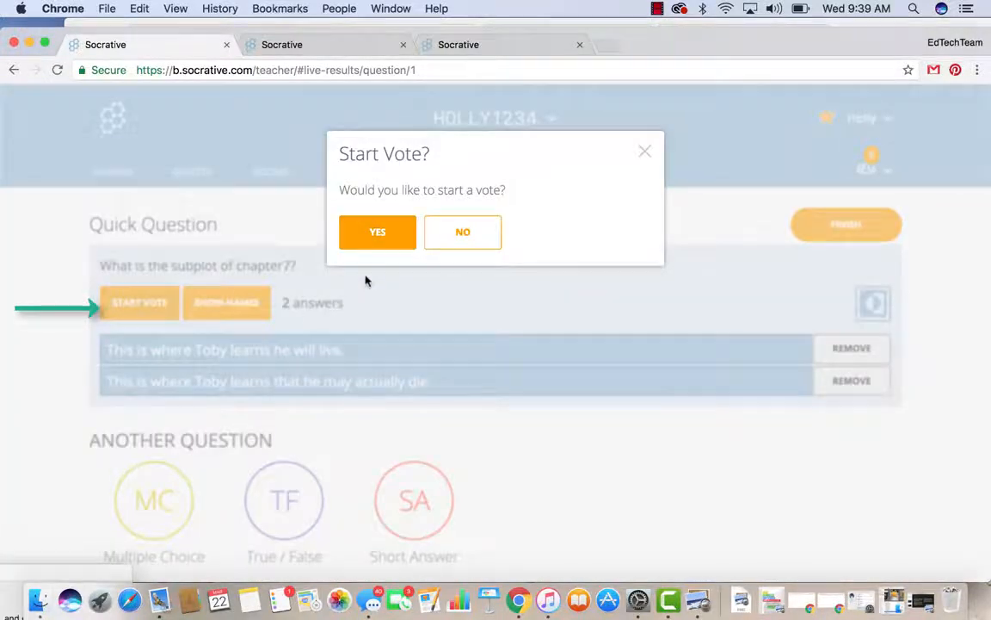
{"action": "left_click", "coordinate": [376, 229]}
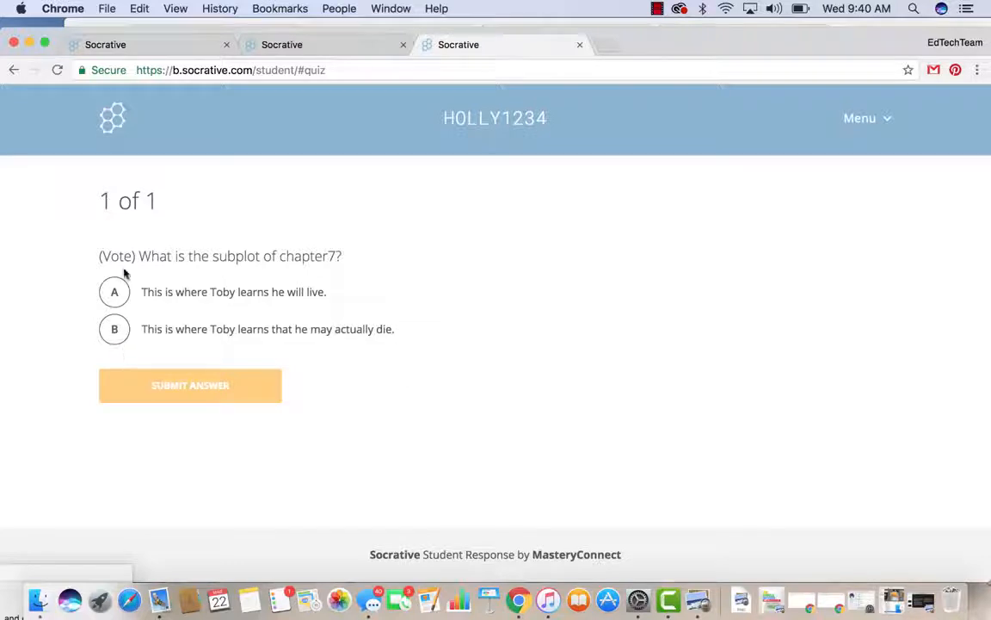
Step: Vote for option A as the student, giving A 100% on the teacher's results
{"action": "left_click", "coordinate": [116, 293]}
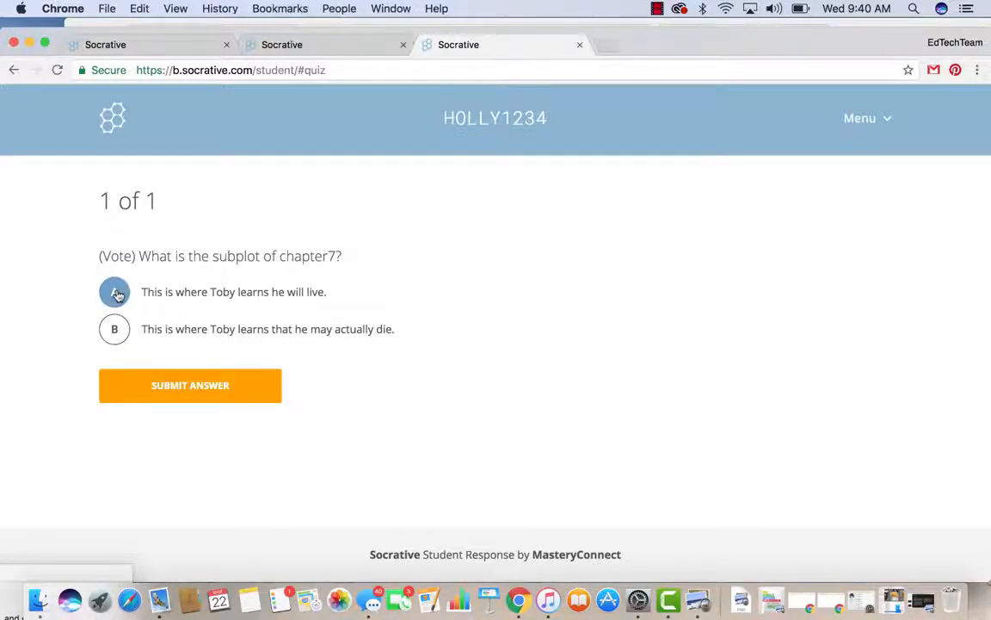
{"action": "left_click", "coordinate": [133, 385]}
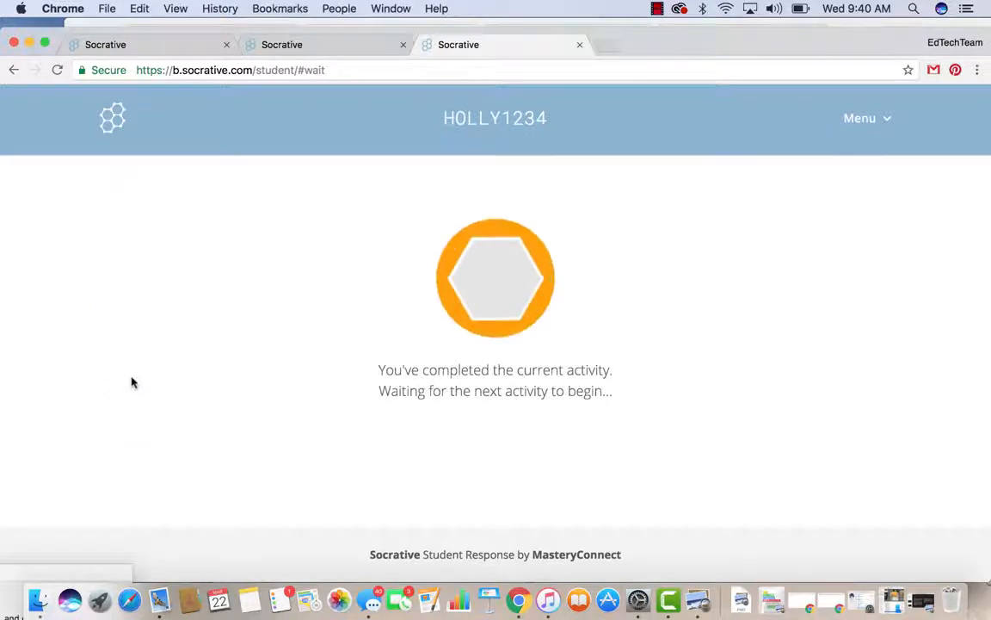
{"action": "left_click", "coordinate": [150, 45]}
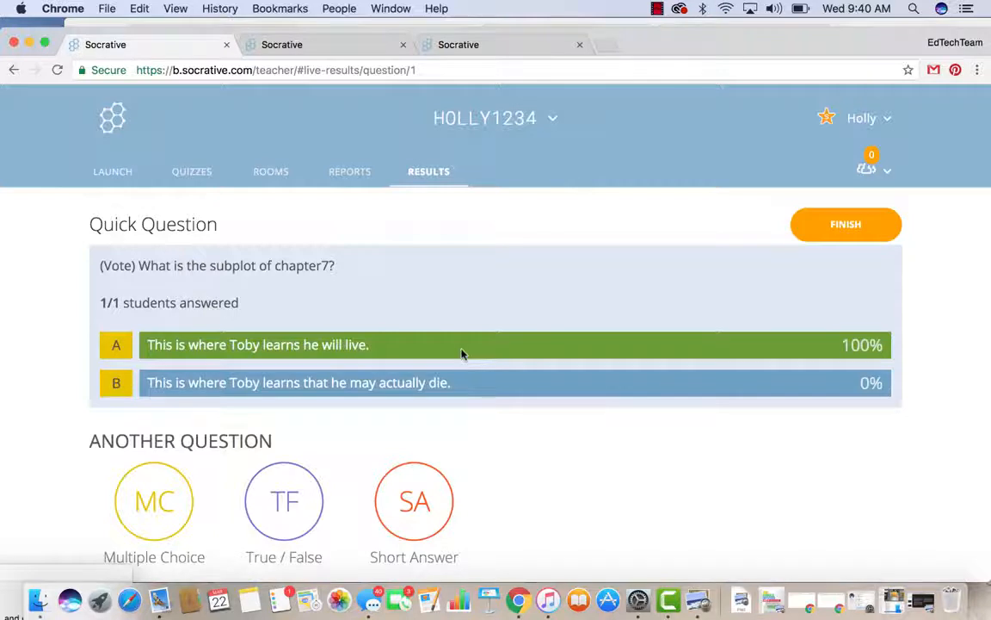
Step: Finish the quick question activity, signing back in and finishing again to return to Launch
{"action": "left_click", "coordinate": [830, 226]}
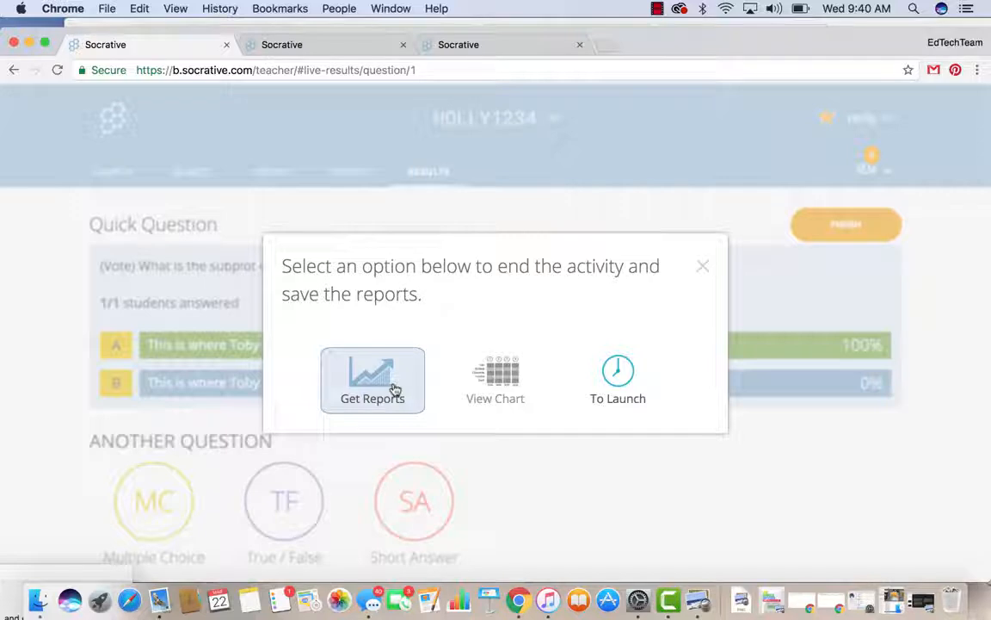
{"action": "left_click", "coordinate": [617, 377]}
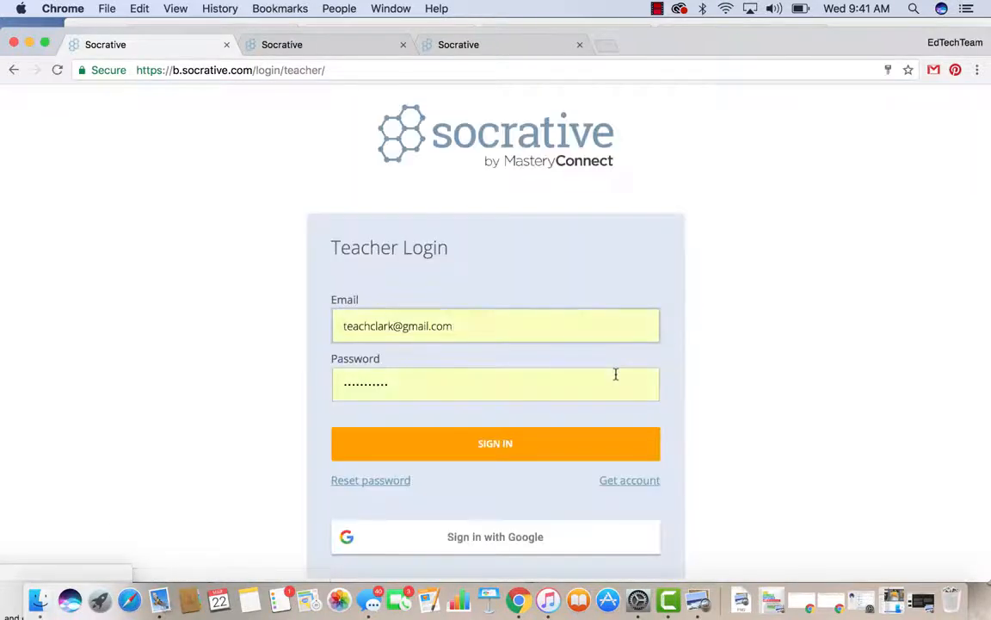
{"action": "left_click", "coordinate": [430, 456]}
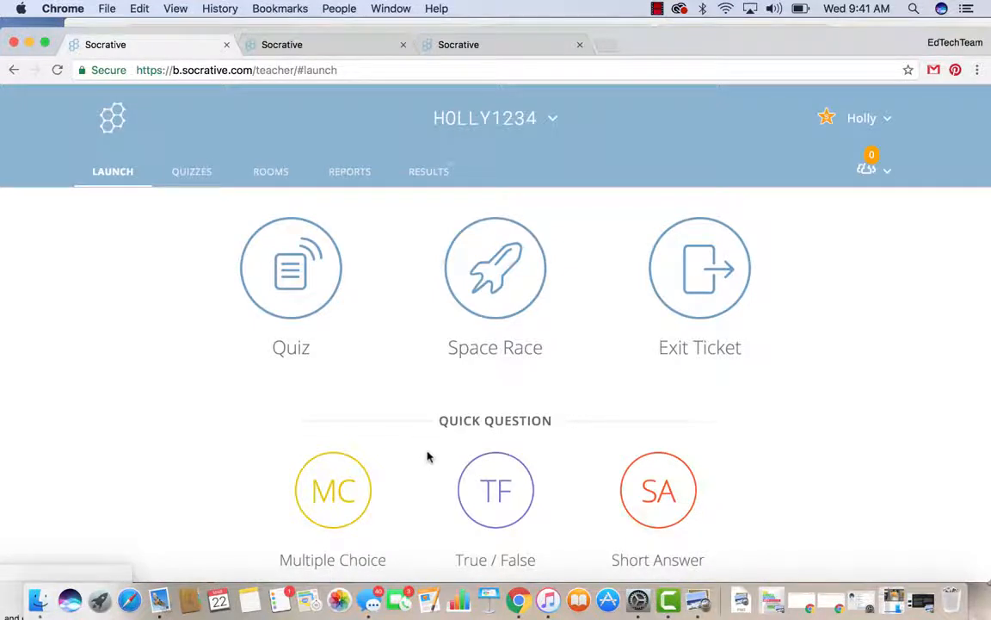
{"action": "left_click", "coordinate": [437, 175]}
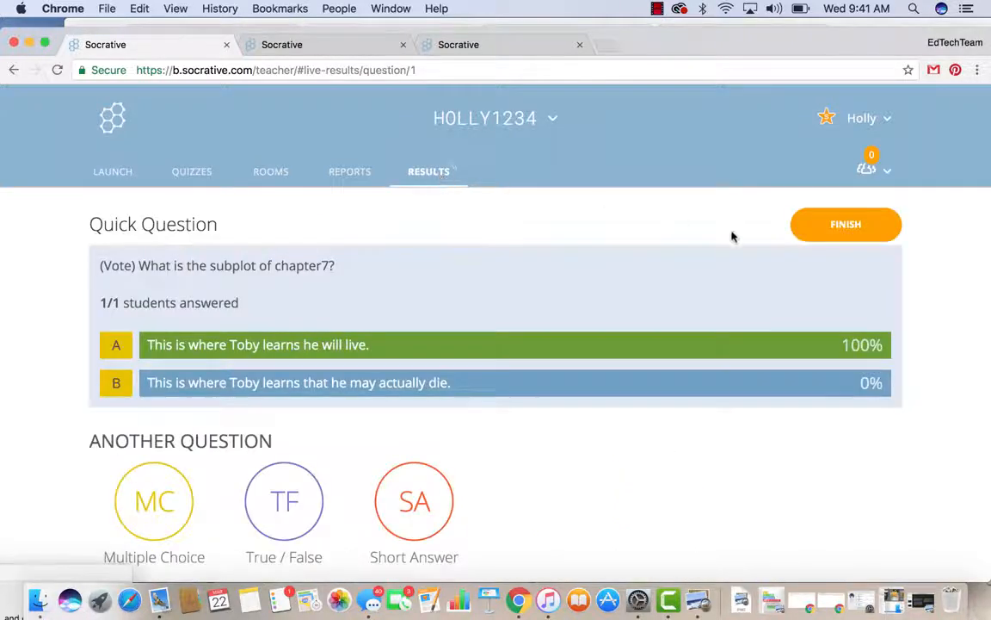
{"action": "left_click", "coordinate": [833, 228]}
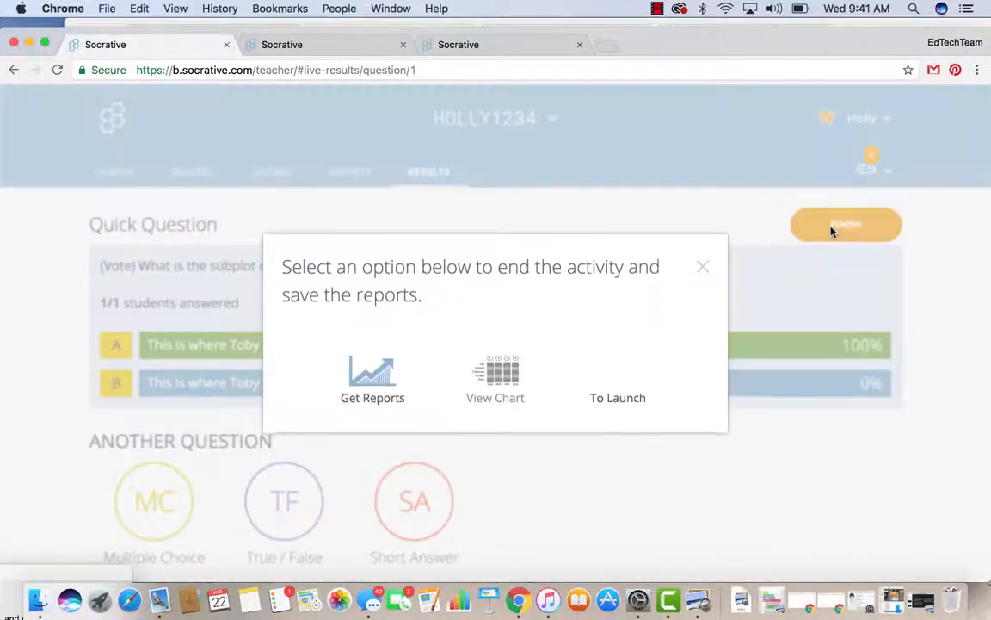
{"action": "left_click", "coordinate": [618, 376]}
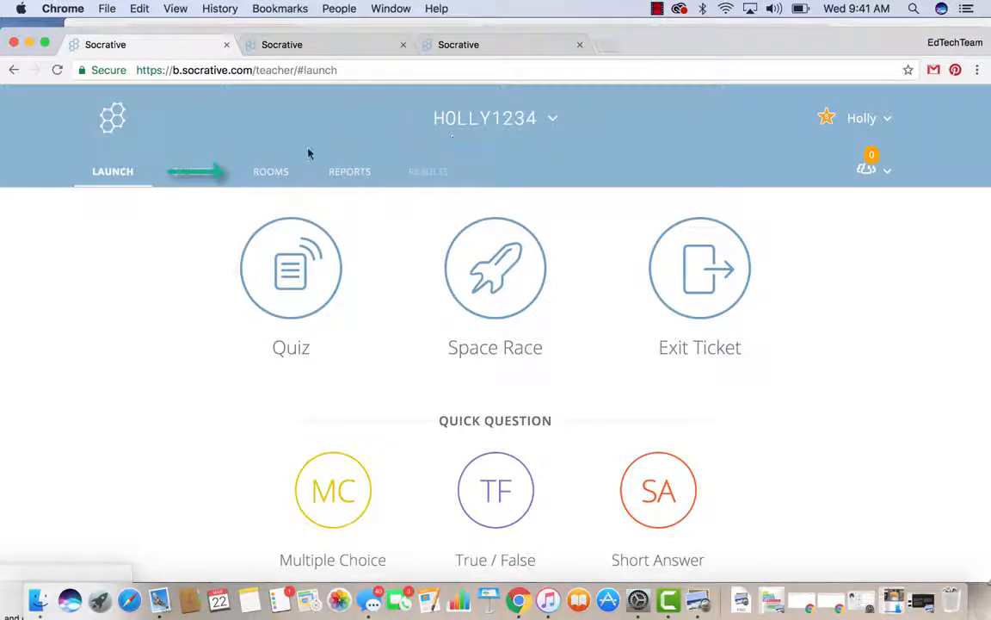
{"action": "left_click", "coordinate": [267, 176]}
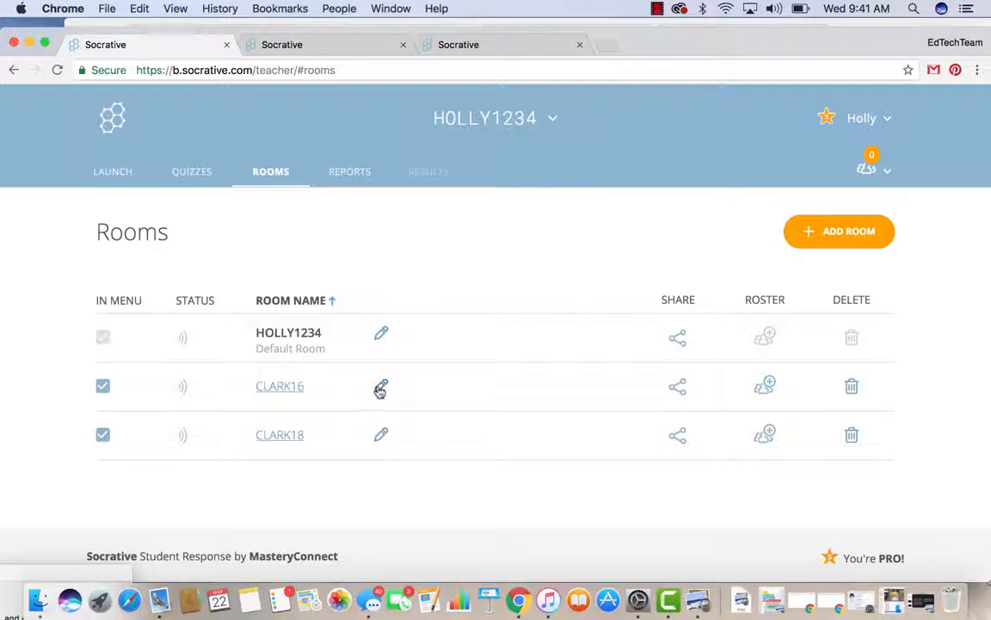
{"action": "left_click", "coordinate": [381, 389]}
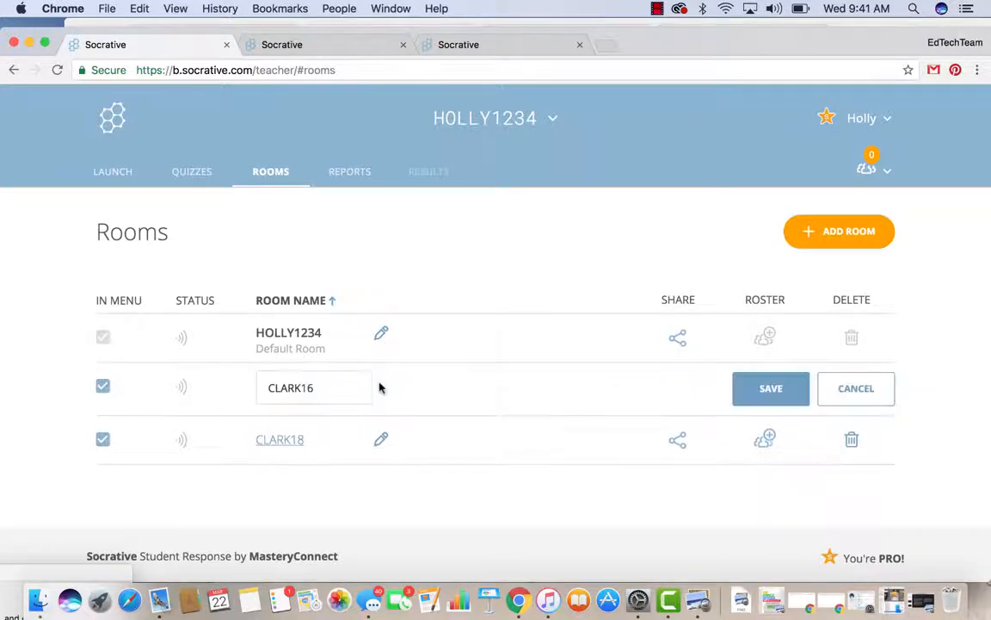
{"action": "left_click", "coordinate": [322, 386]}
{"action": "key", "text": "BackSpace"}
{"action": "key", "text": "BackSpace"}
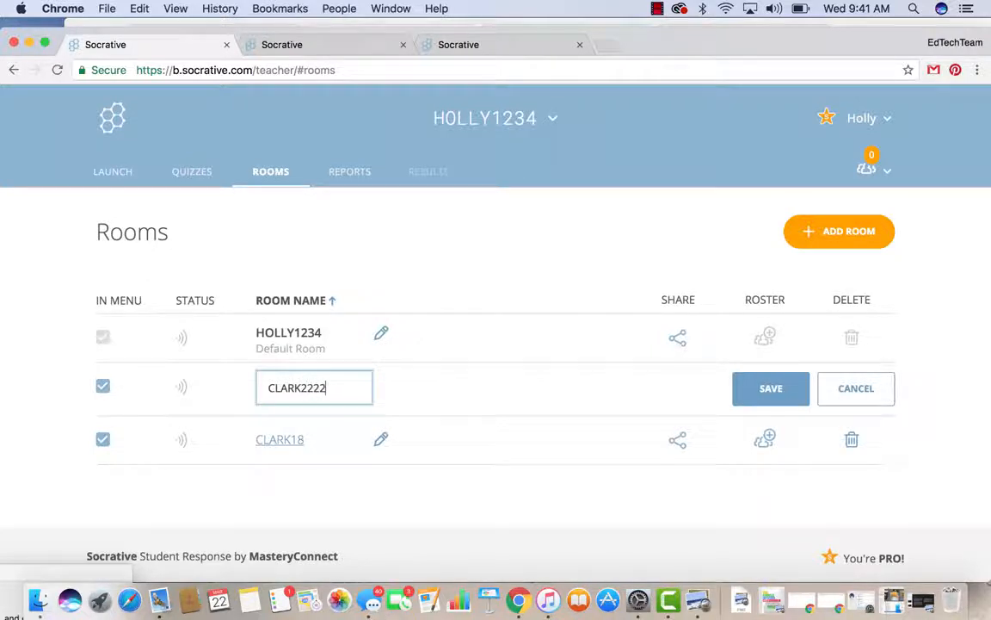
{"action": "left_click", "coordinate": [740, 388]}
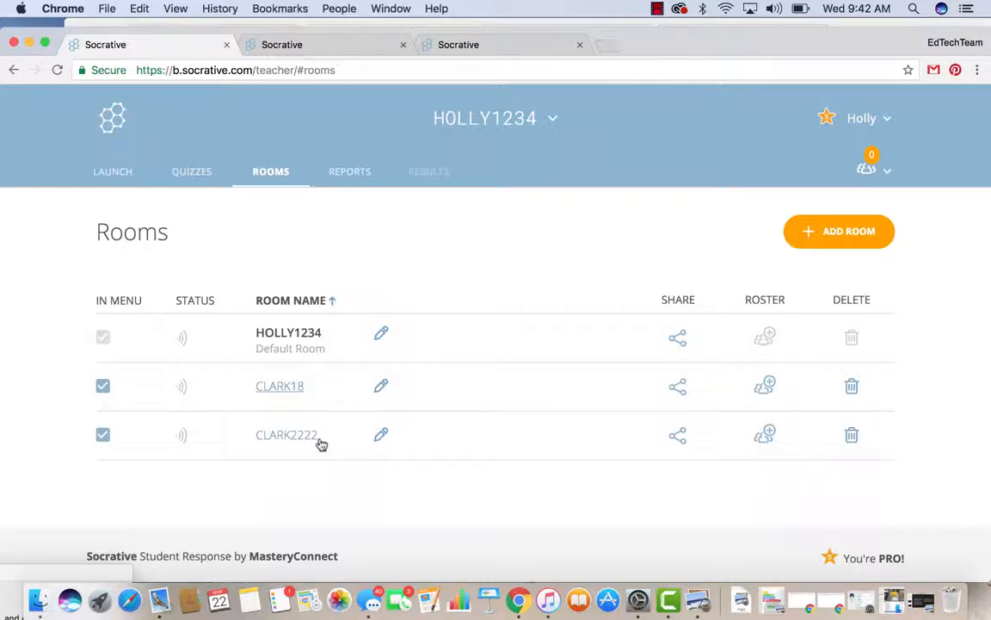
{"action": "left_click", "coordinate": [848, 437]}
{"action": "left_click", "coordinate": [383, 251]}
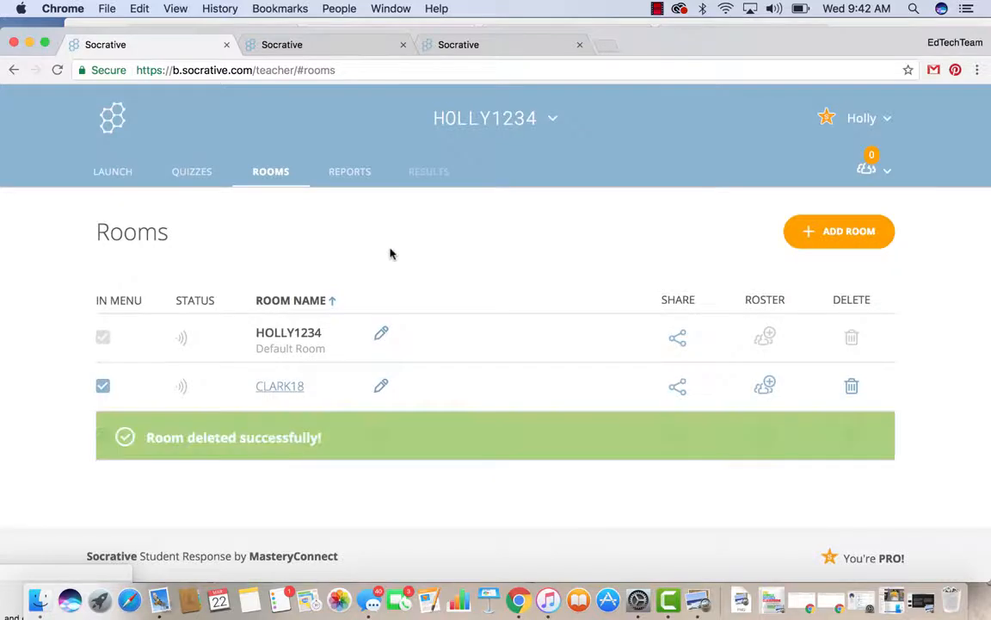
{"action": "left_click", "coordinate": [852, 390]}
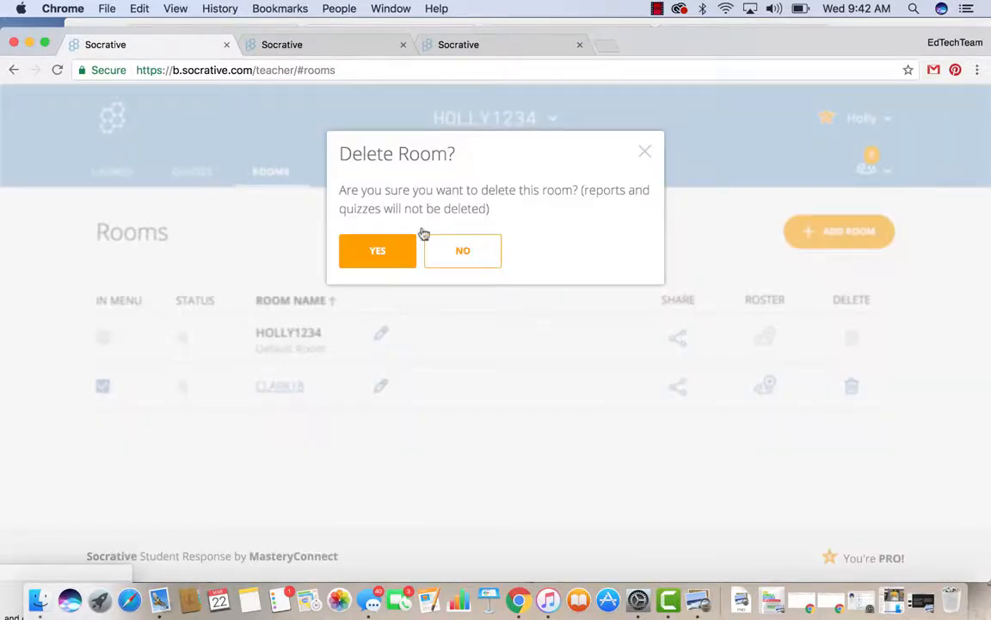
{"action": "left_click", "coordinate": [365, 262]}
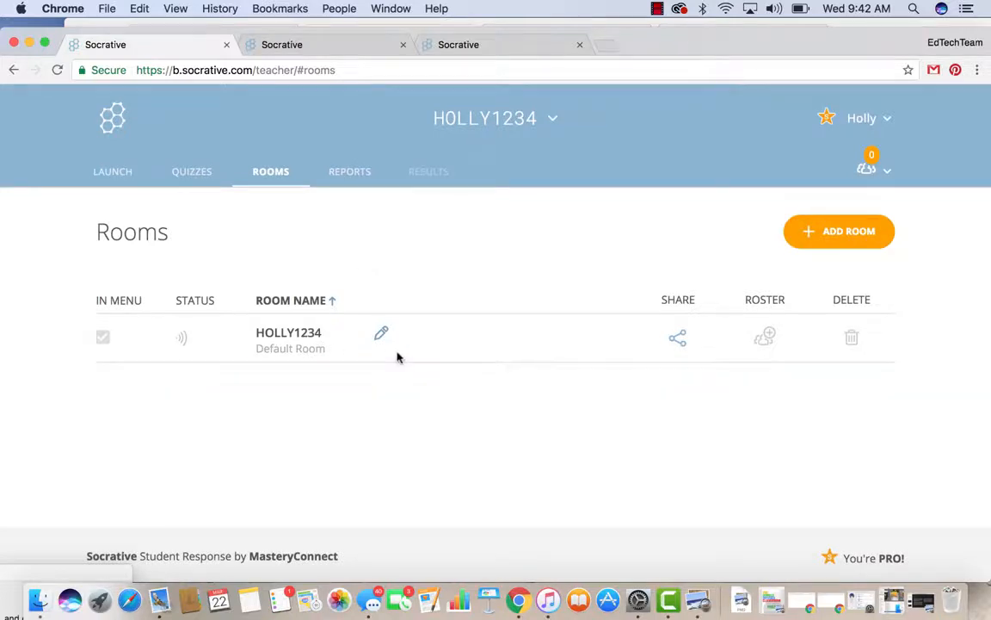
{"action": "left_click", "coordinate": [116, 173]}
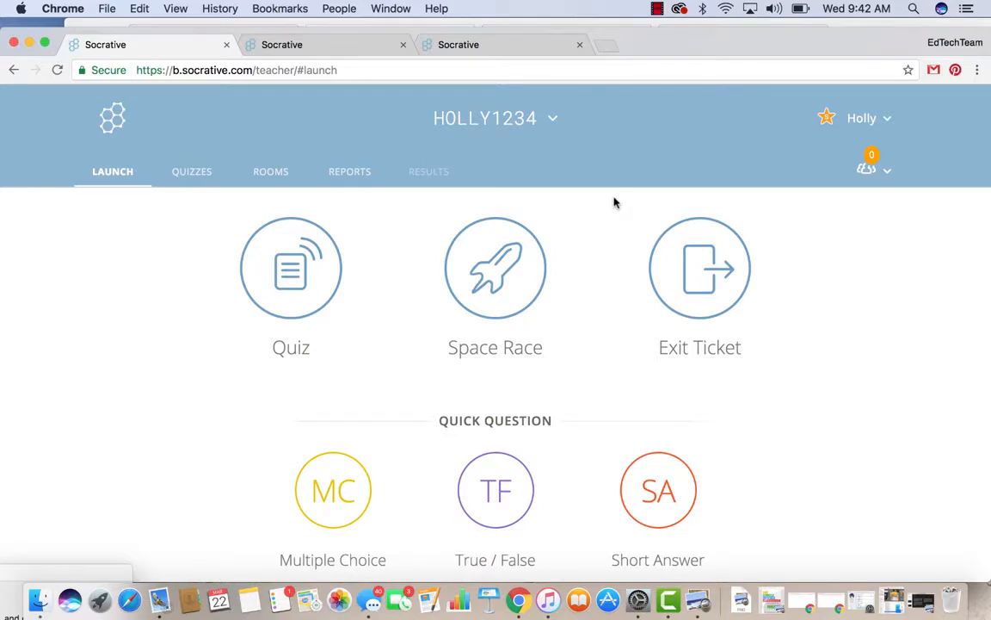
{"action": "left_click", "coordinate": [657, 8]}
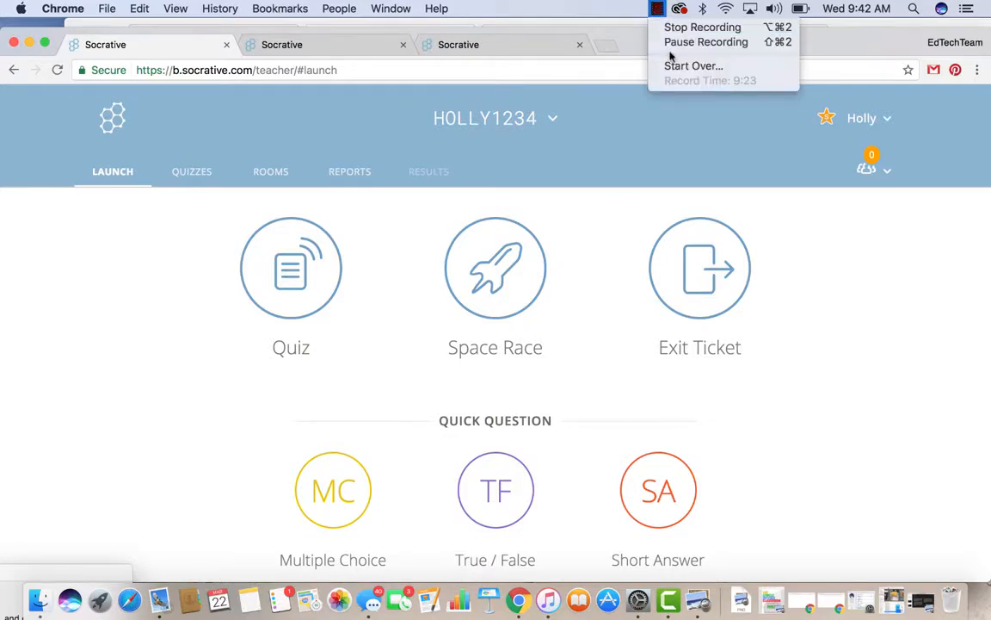